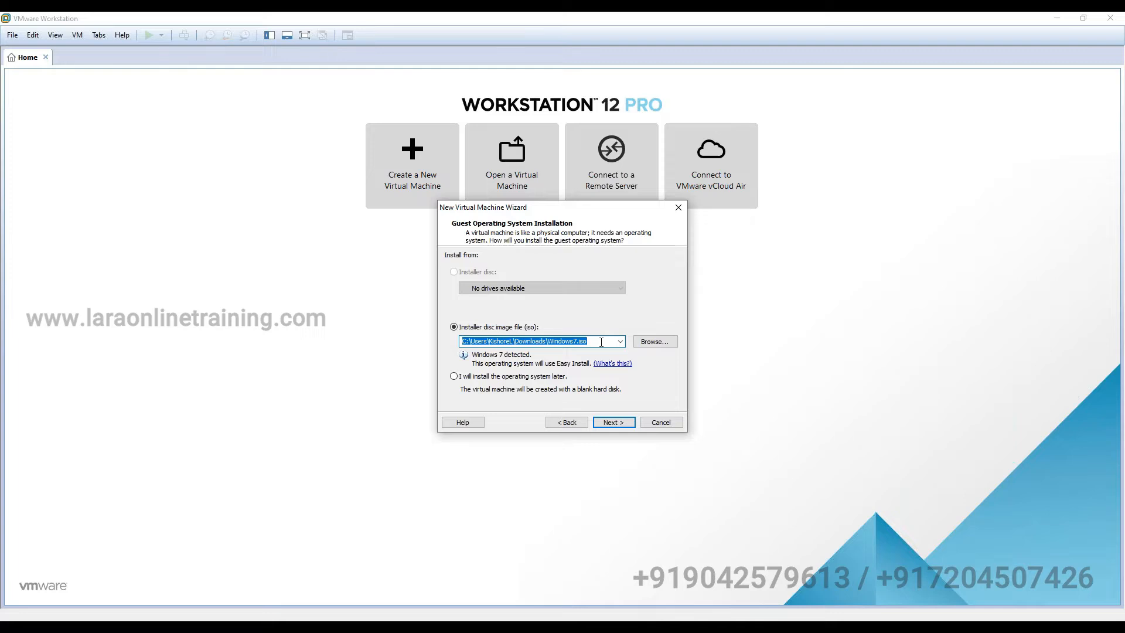
- Use the SW_DVD9_Win_Pro_10_20H2 ISO from Downloads\Window10 Image as the installer disc and continue
type("C:\\Users\\KishoreL\\Downloads\\Window10 Image")
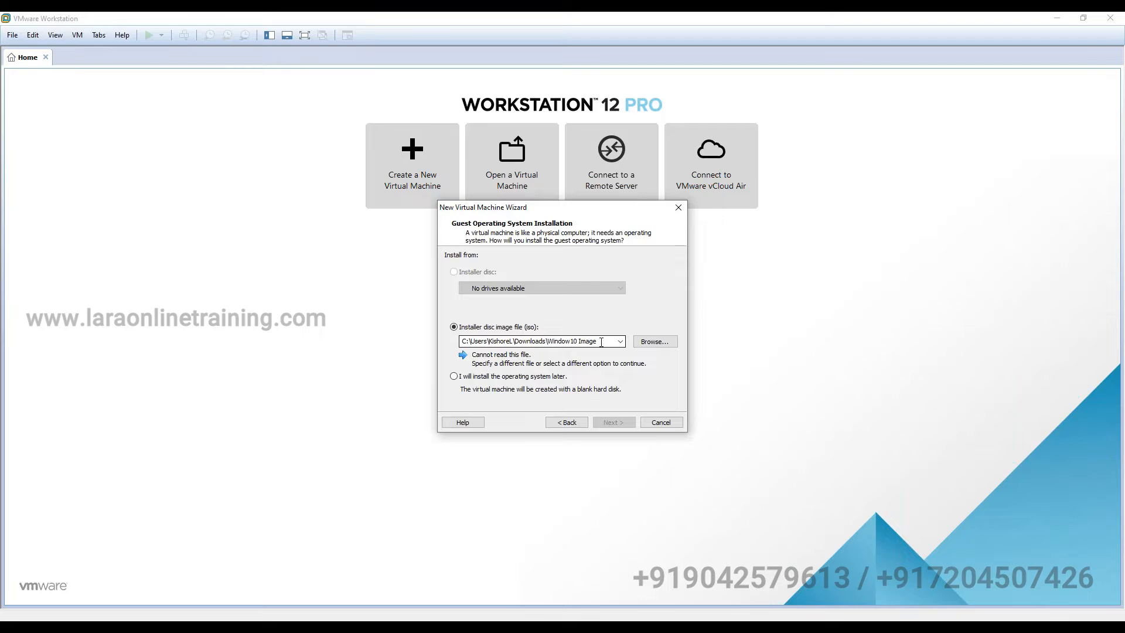
left_click(668, 341)
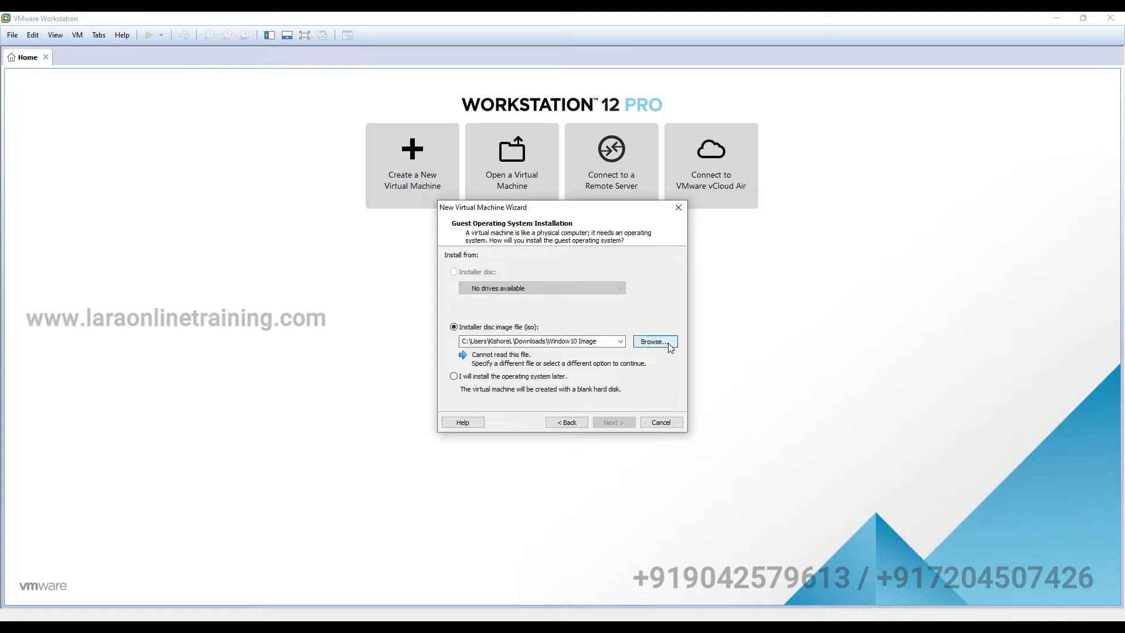
left_click(633, 245)
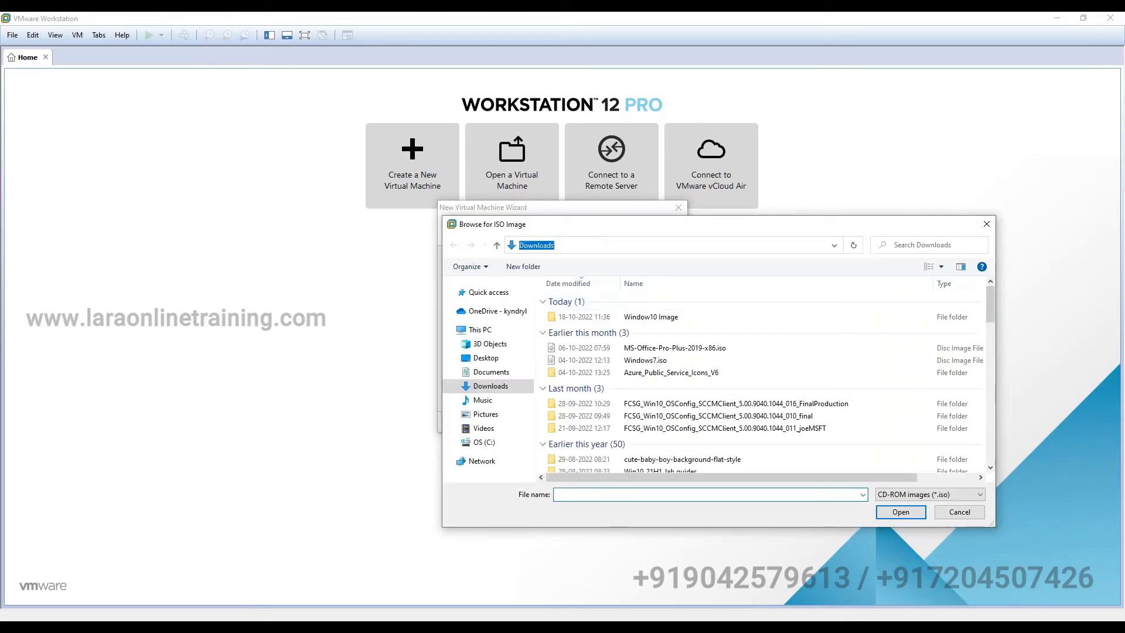
key("Return")
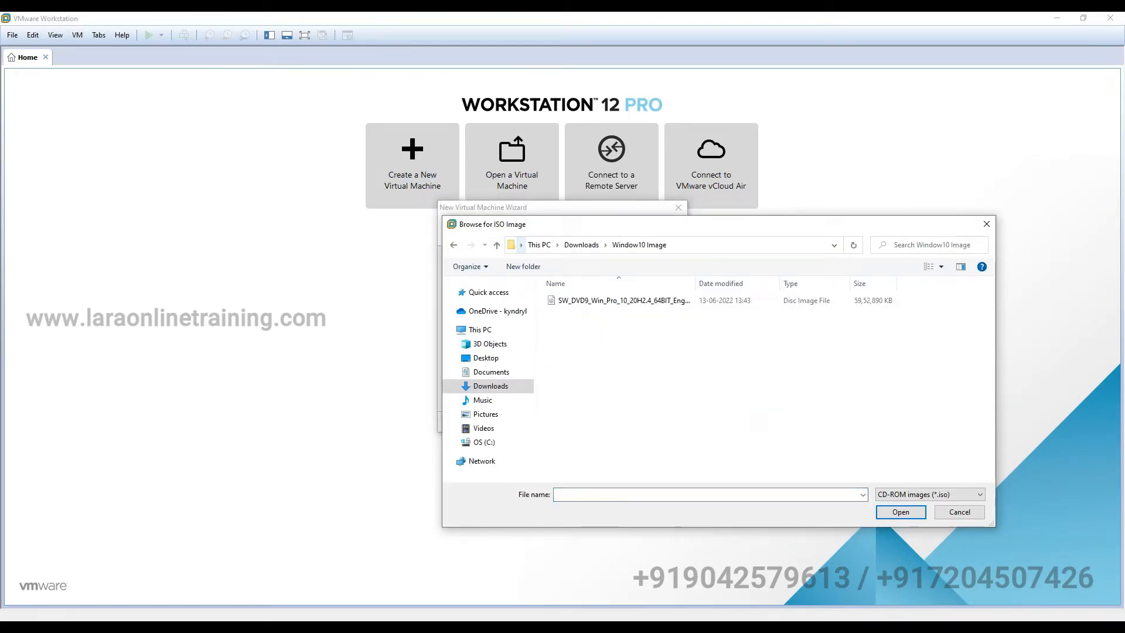
left_click(652, 301)
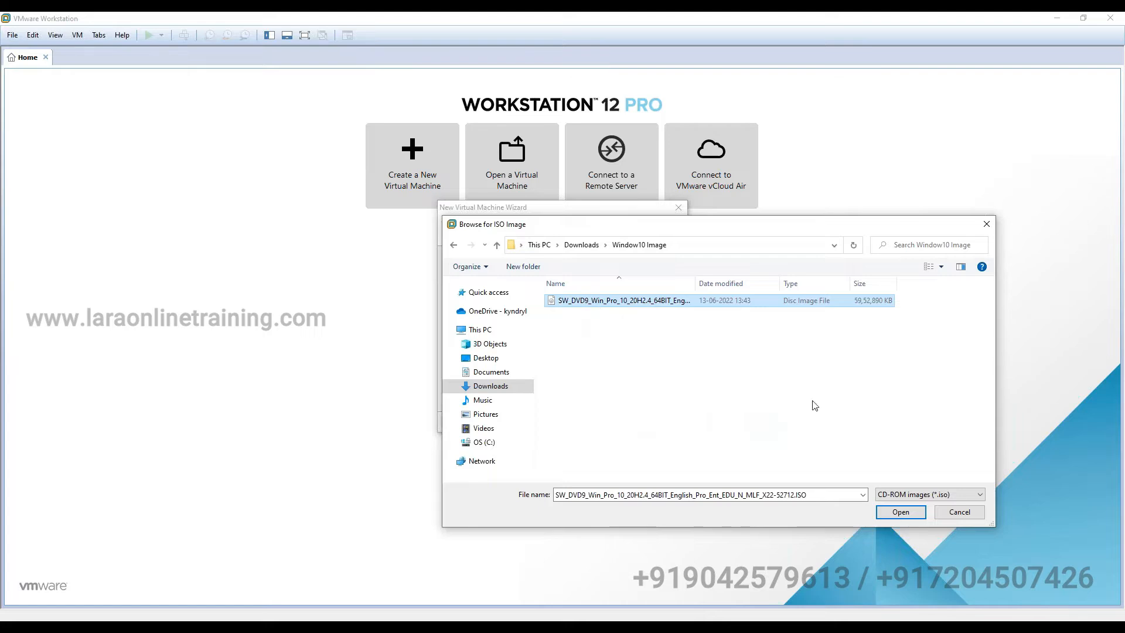
left_click(894, 515)
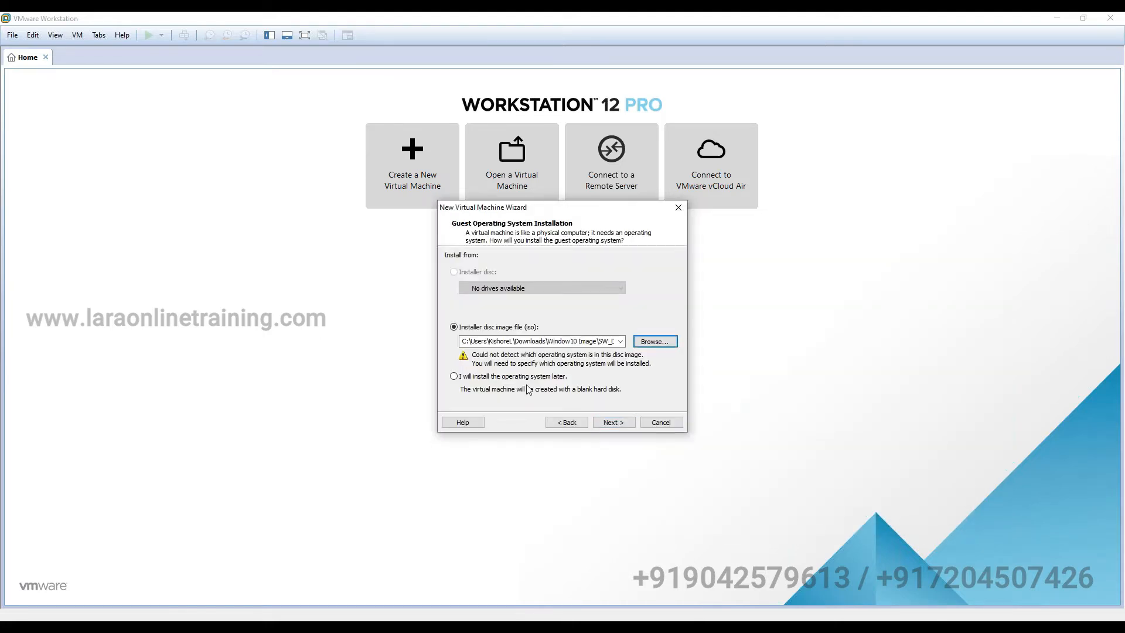
left_click(614, 423)
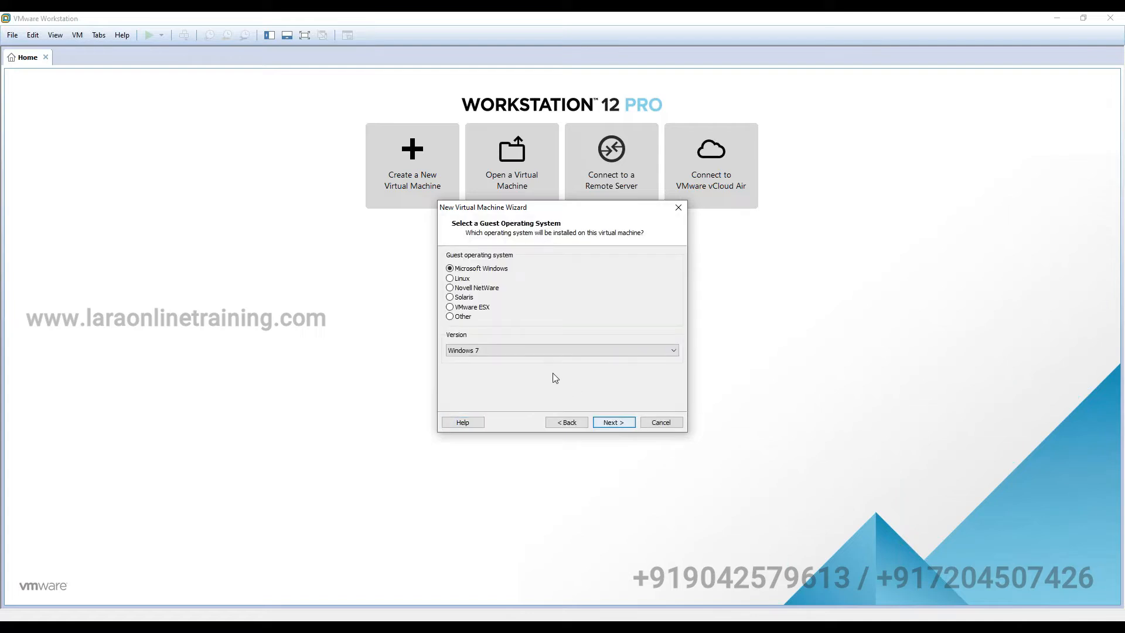
- Set the guest operating system version to Windows 10 x64
left_click(529, 352)
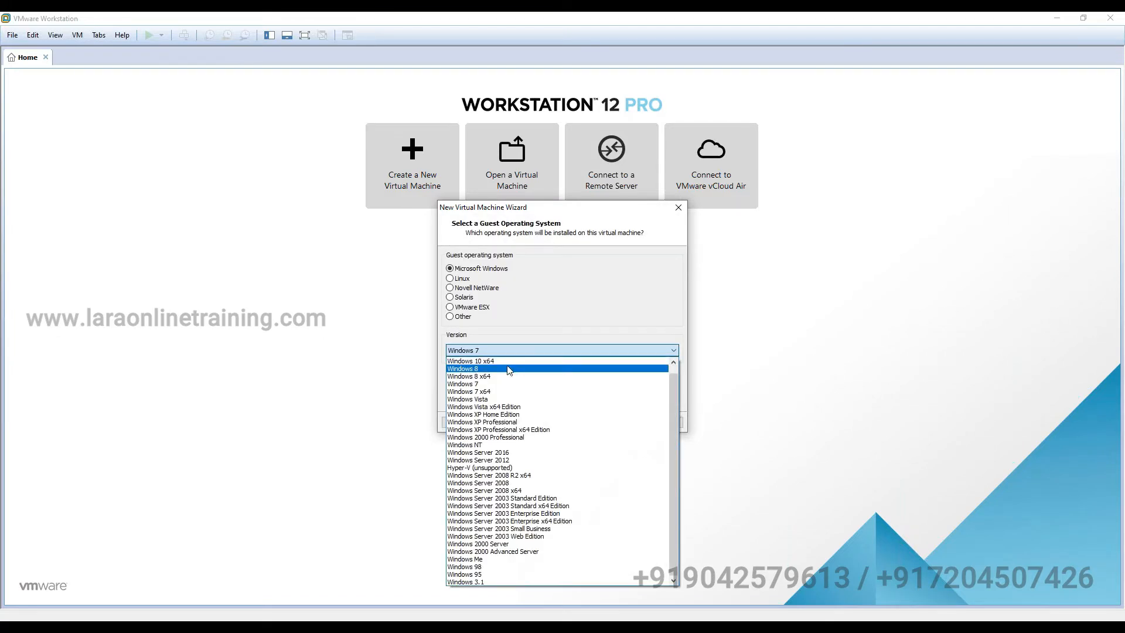
left_click(504, 365)
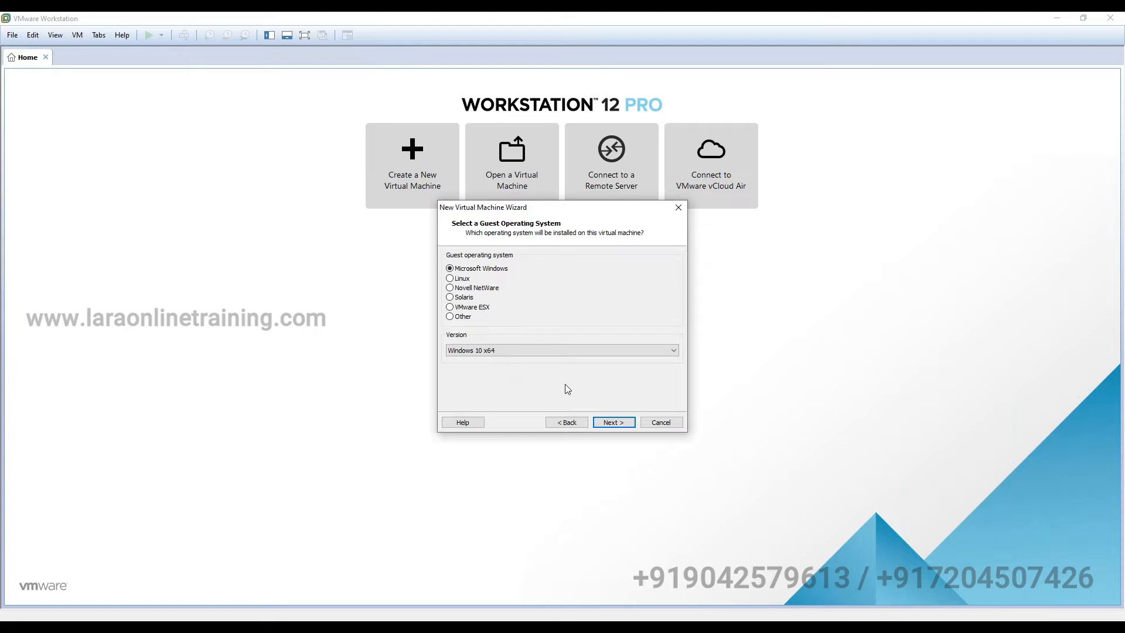
left_click(613, 423)
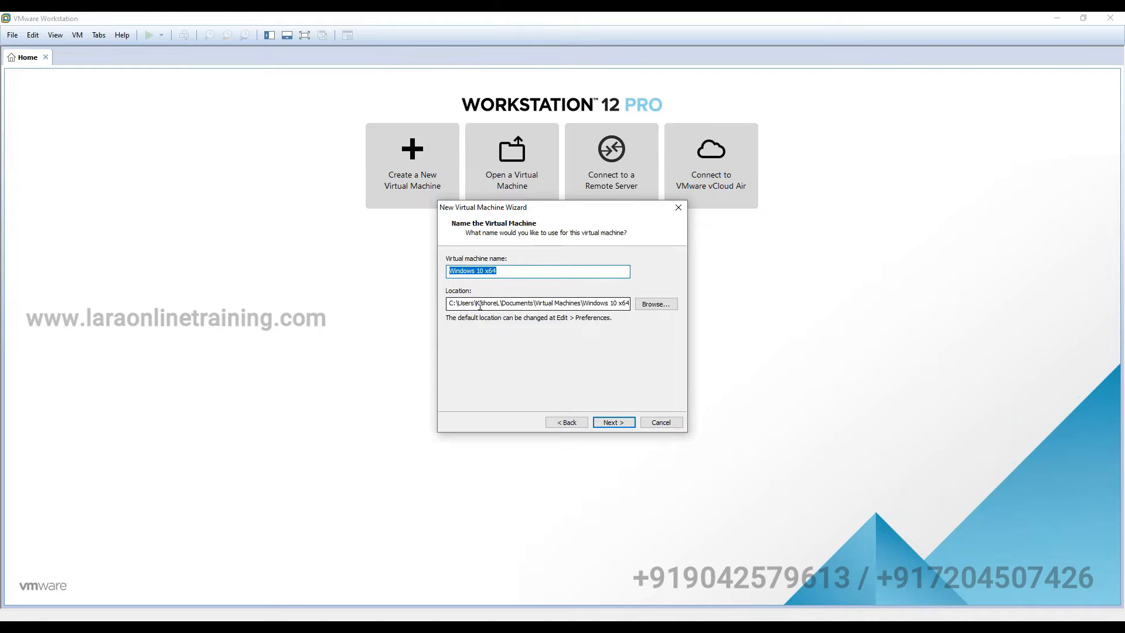
- Name the virtual machine PackagingMachine and keep the 60 GB disk size
left_click(619, 426)
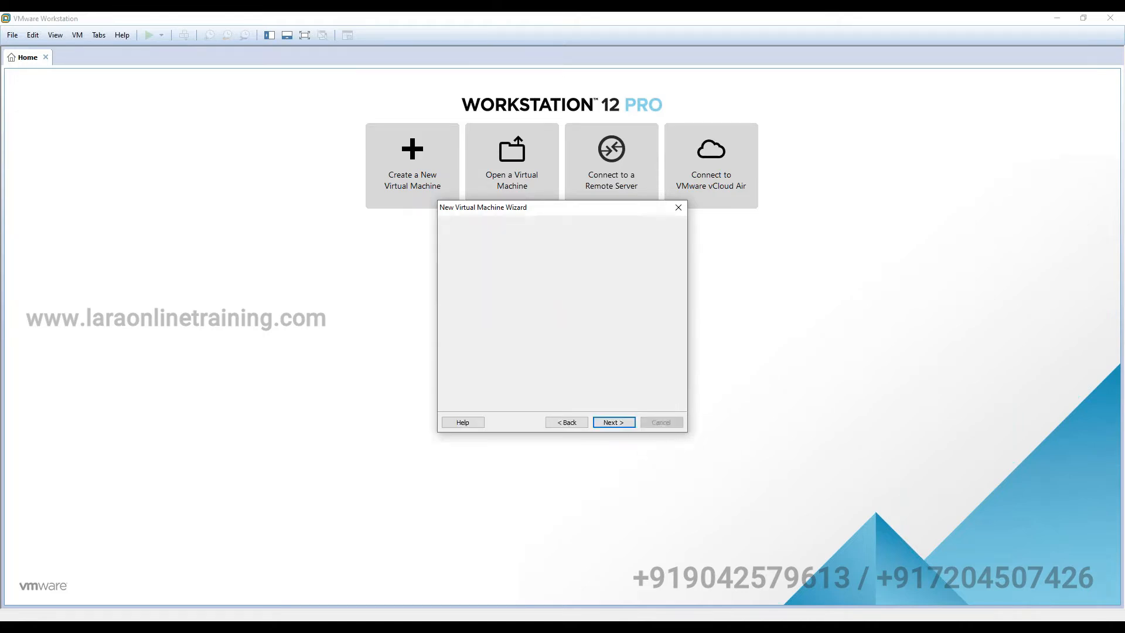
left_click(566, 423)
key("BackSpace")
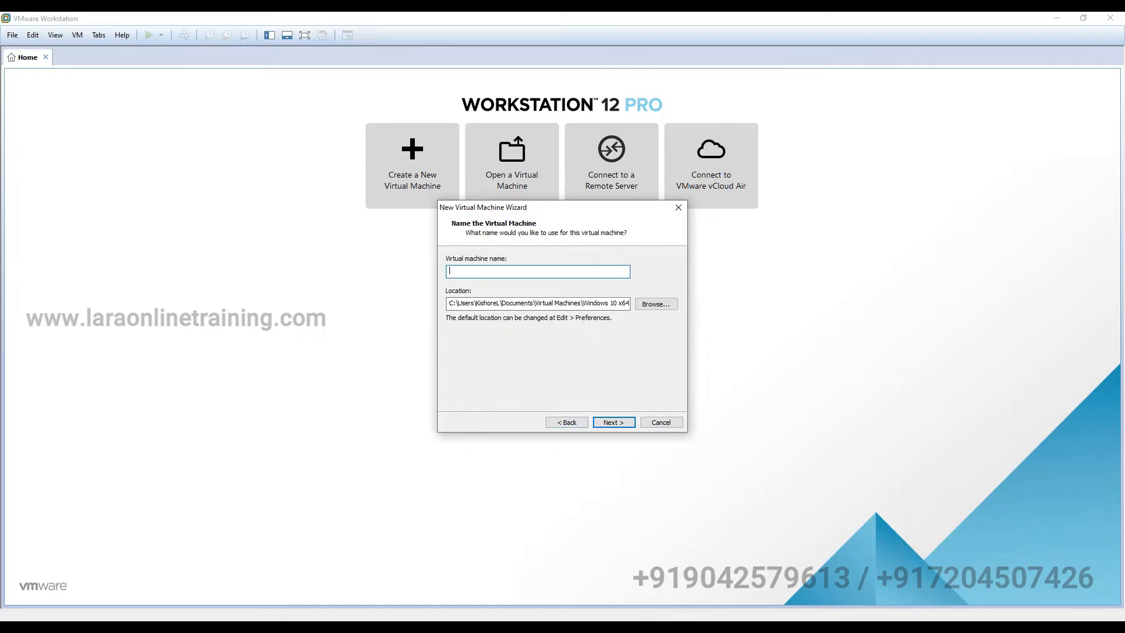
type("PackagingMachine")
left_click(630, 423)
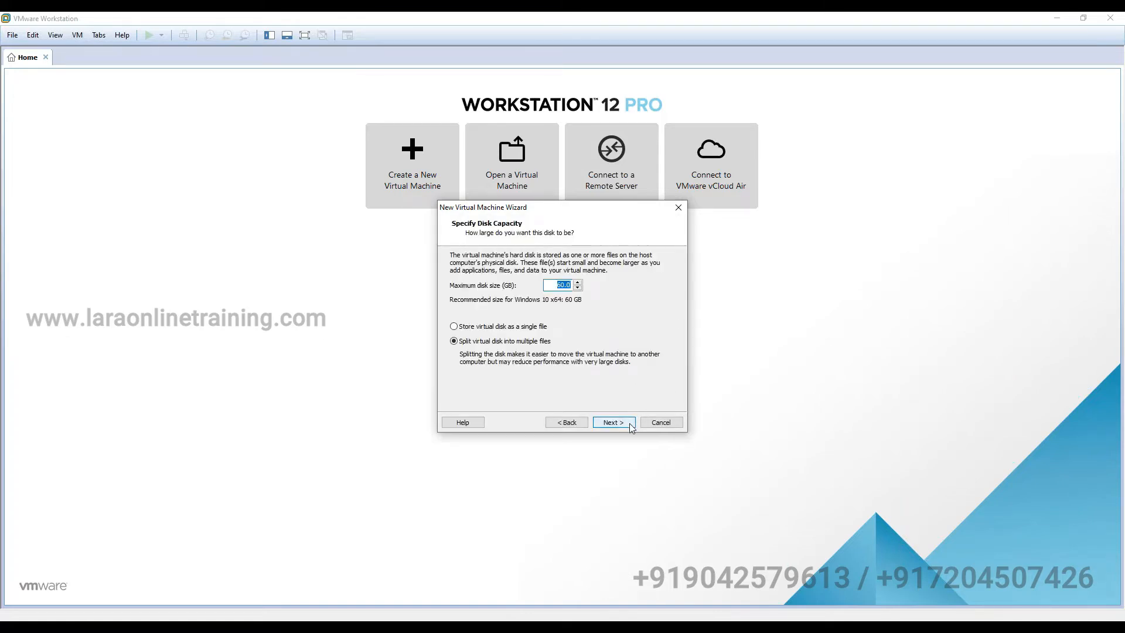
left_click(630, 424)
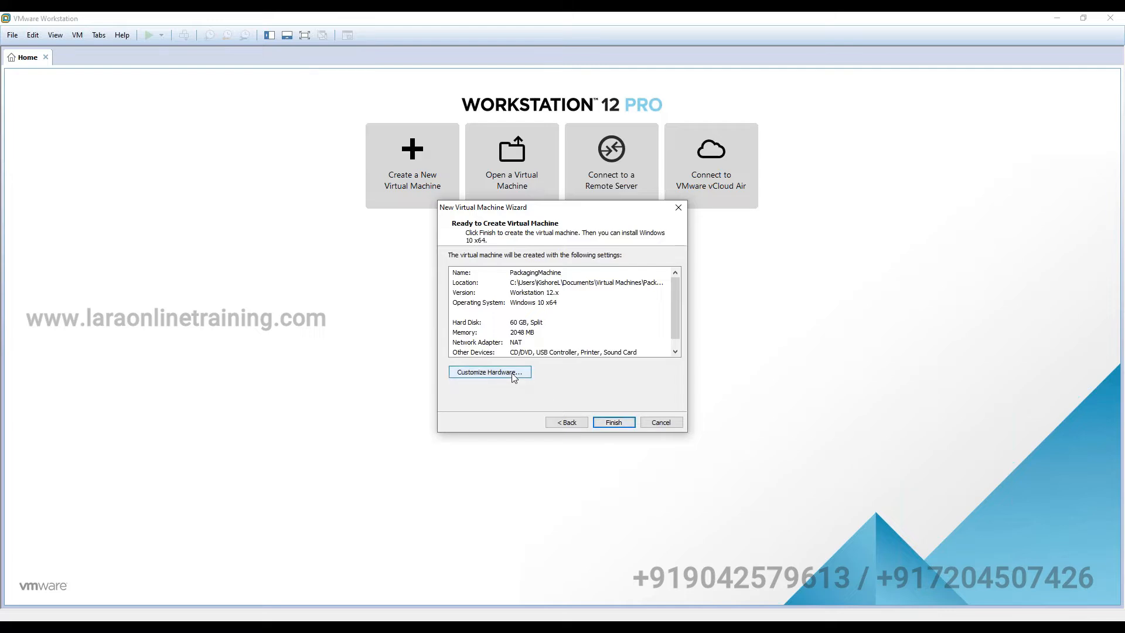
- Set the hardware to 8192 MB memory and 2 processors with 2 cores each, then finish creating the VM
left_click(514, 377)
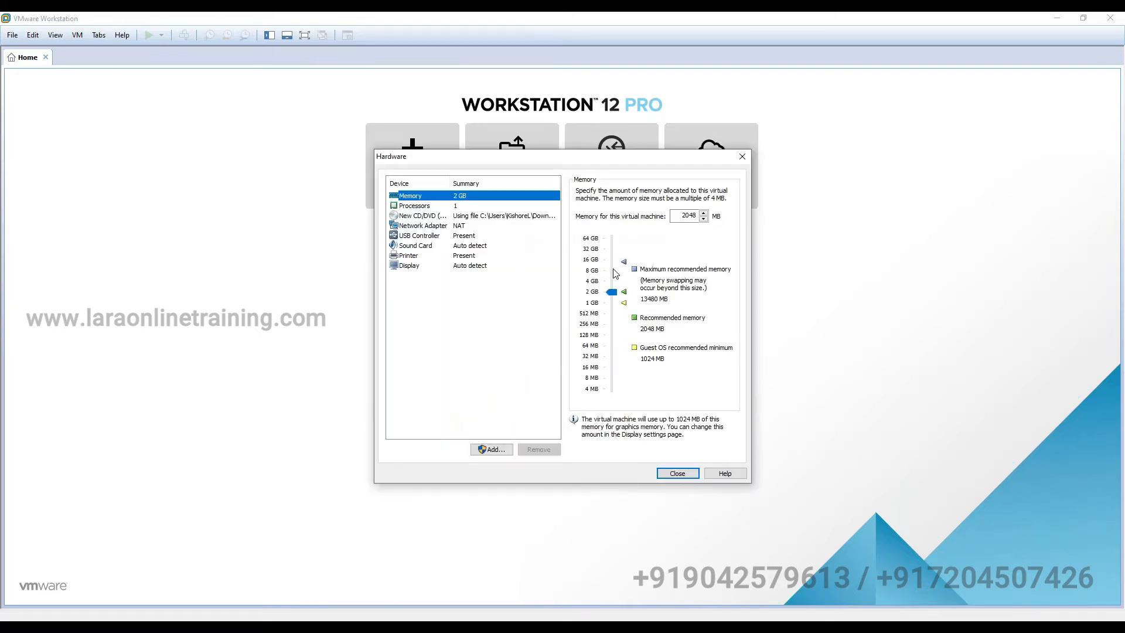
left_click(614, 274)
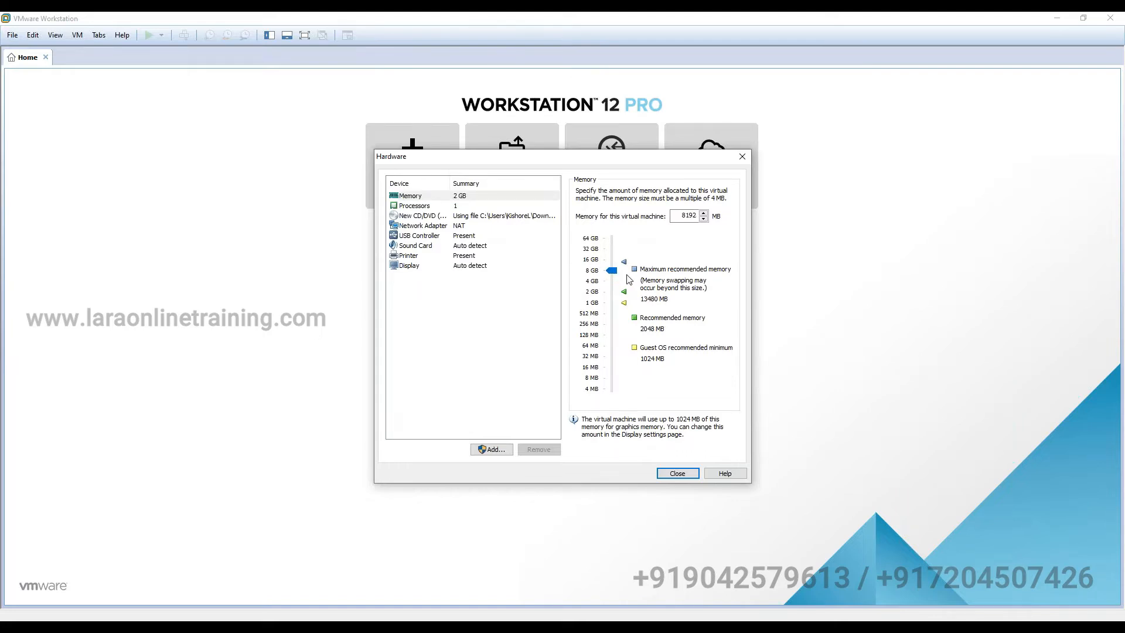
left_click(448, 207)
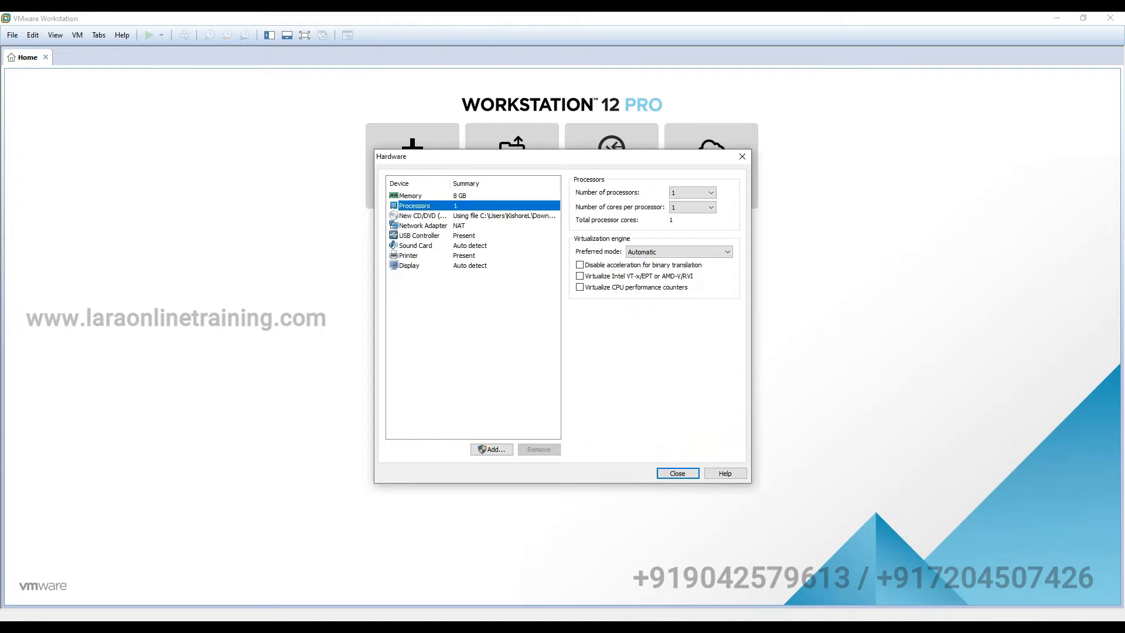
left_click(683, 193)
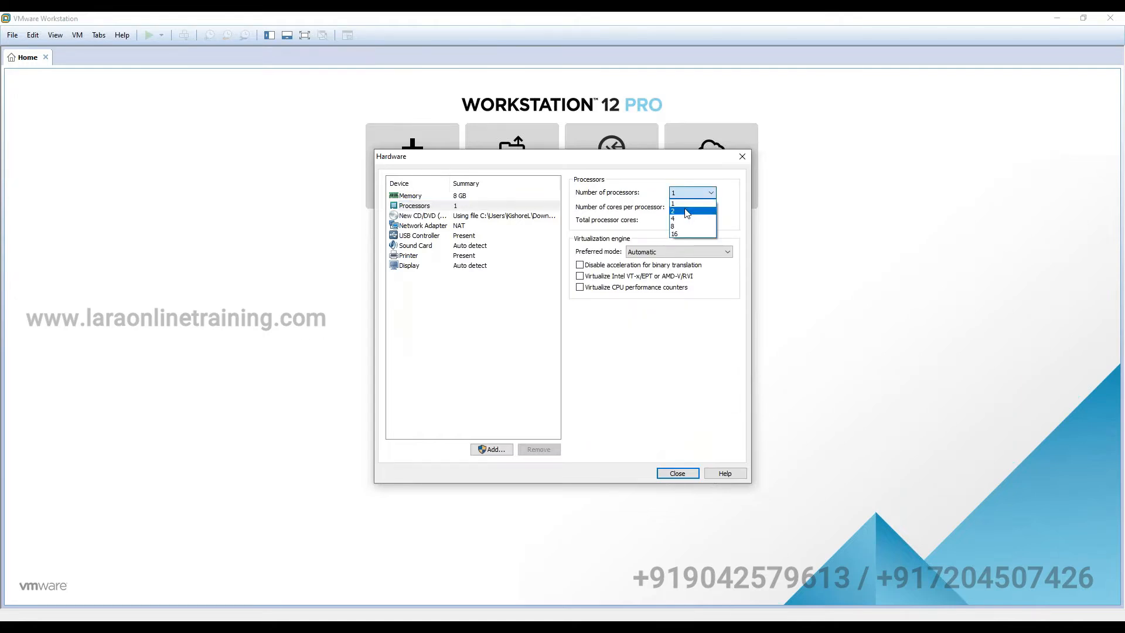
left_click(686, 211)
left_click(692, 208)
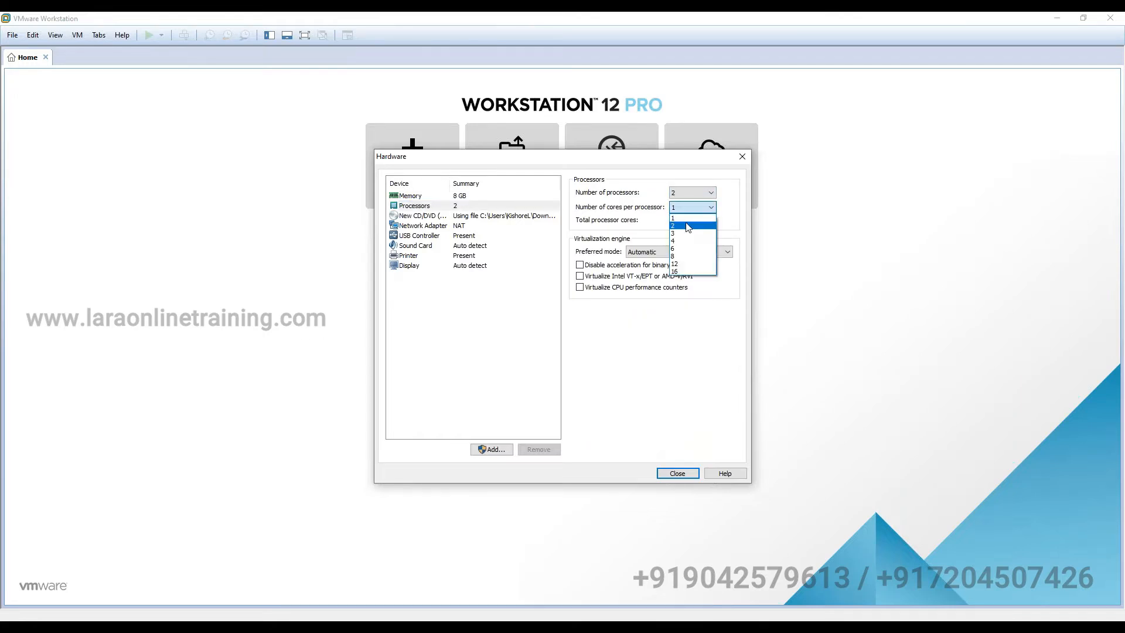
left_click(688, 227)
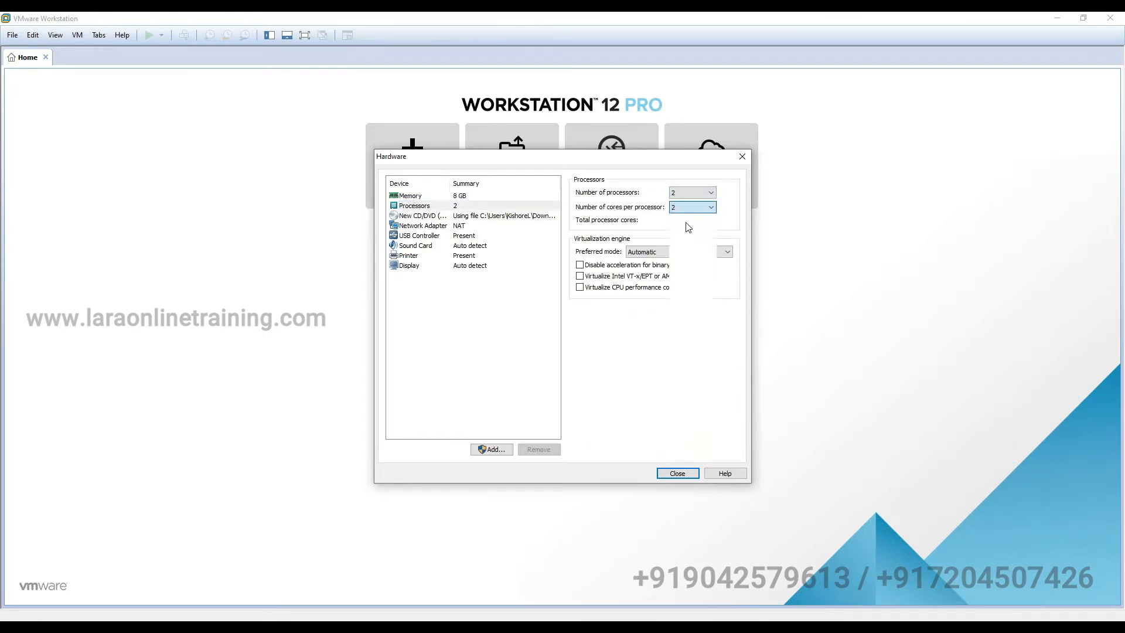
left_click(678, 474)
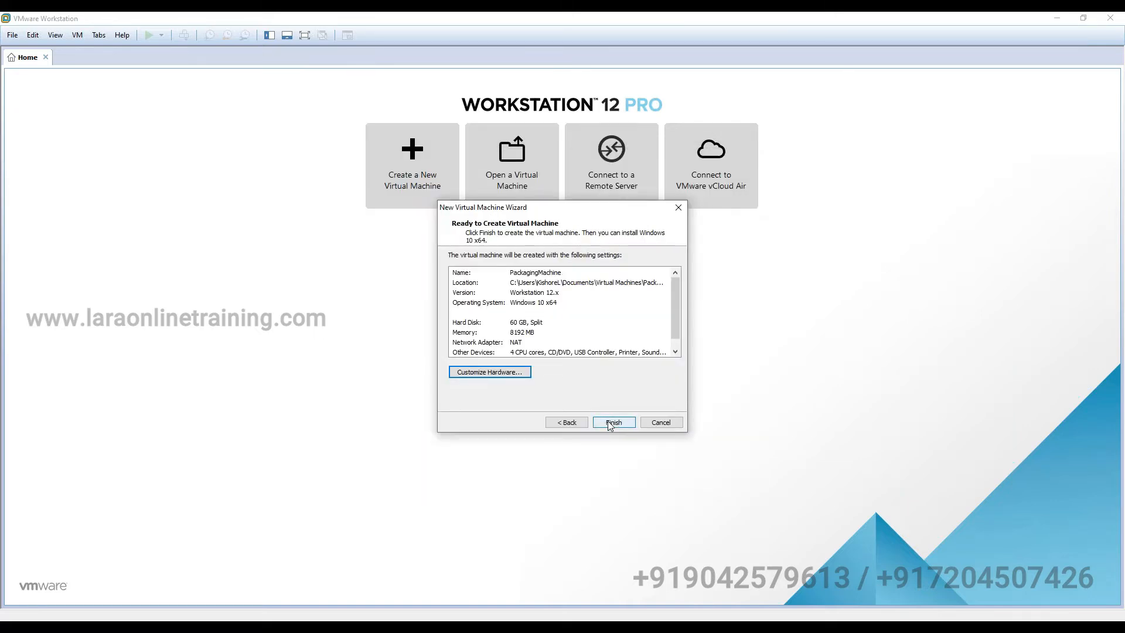
left_click(610, 423)
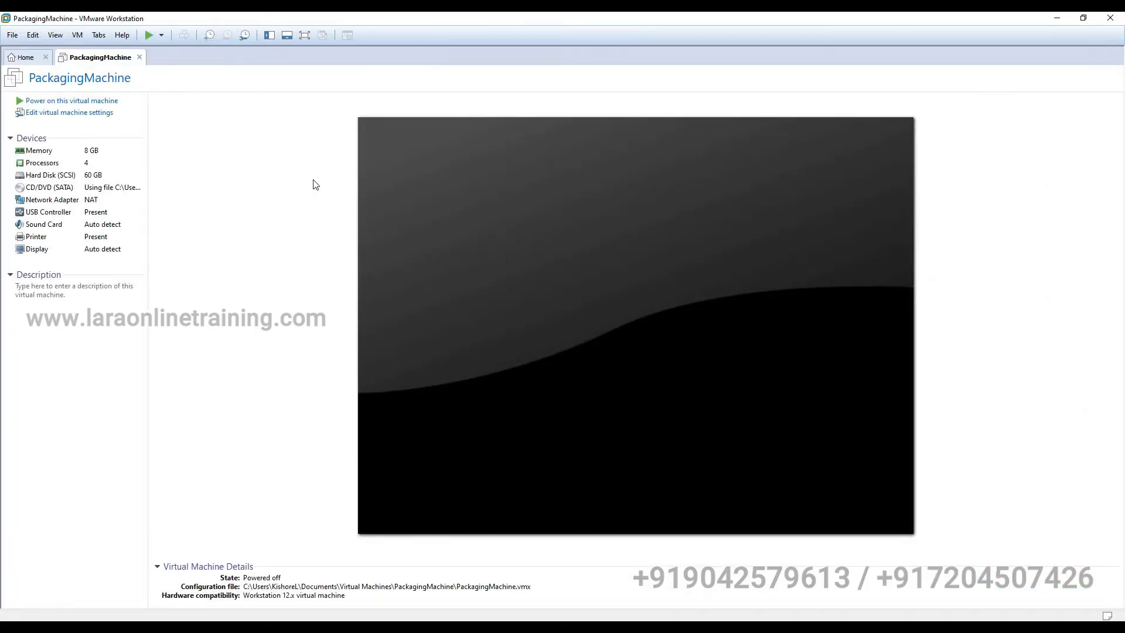
- Power on PackagingMachine and dismiss the install-Windows reminder bar
left_click(83, 101)
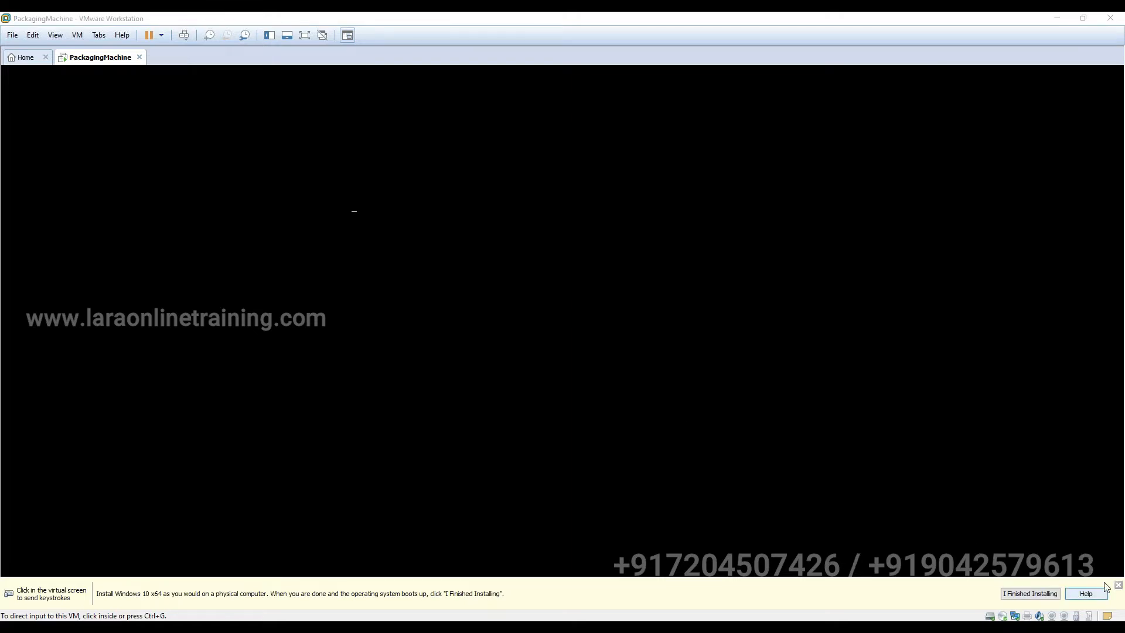
left_click(1036, 597)
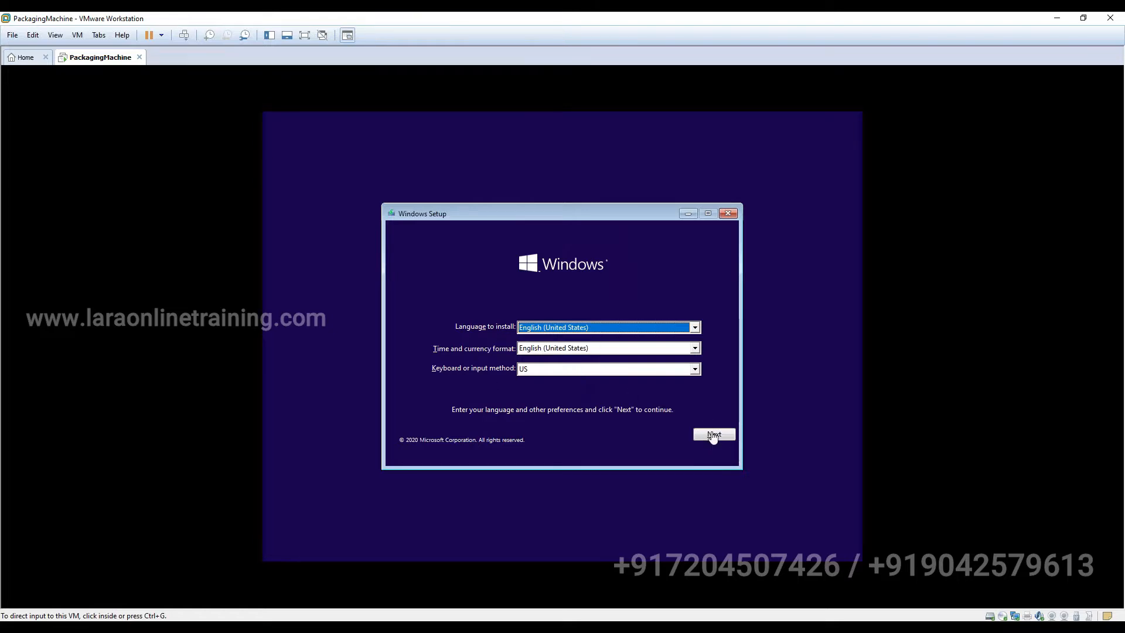
- Accept the language settings, start the install, and choose the Windows 10 Enterprise edition
left_click(713, 437)
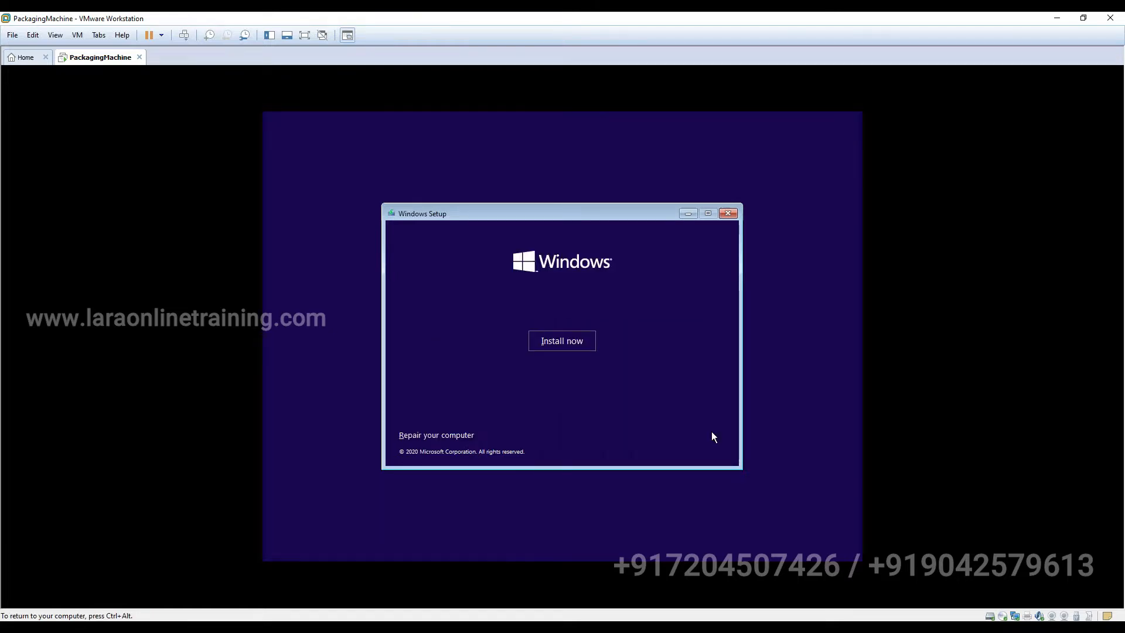
left_click(555, 338)
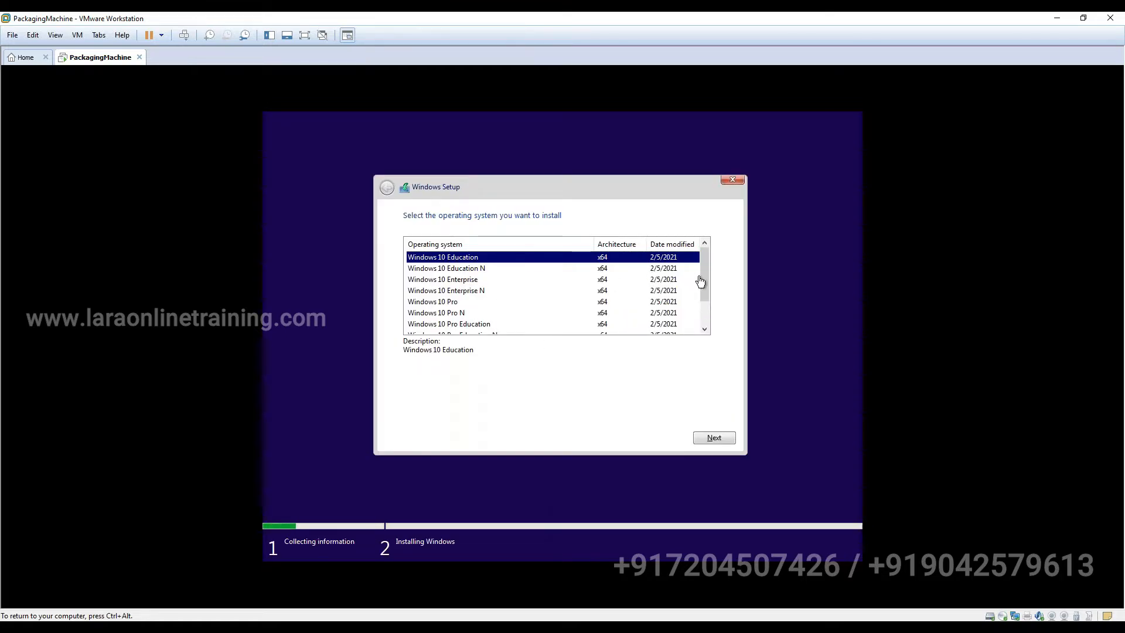
mouse_move(704, 280)
left_mouse_down()
mouse_move(708, 309)
mouse_move(709, 260)
left_mouse_up()
left_click(448, 290)
left_click(448, 280)
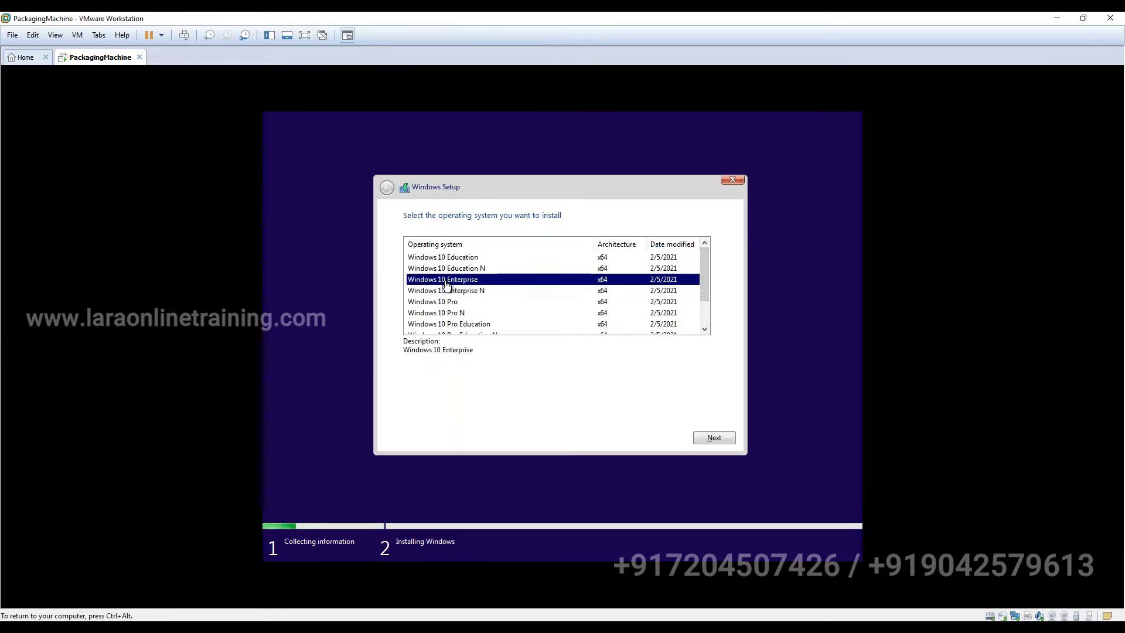
left_click(706, 437)
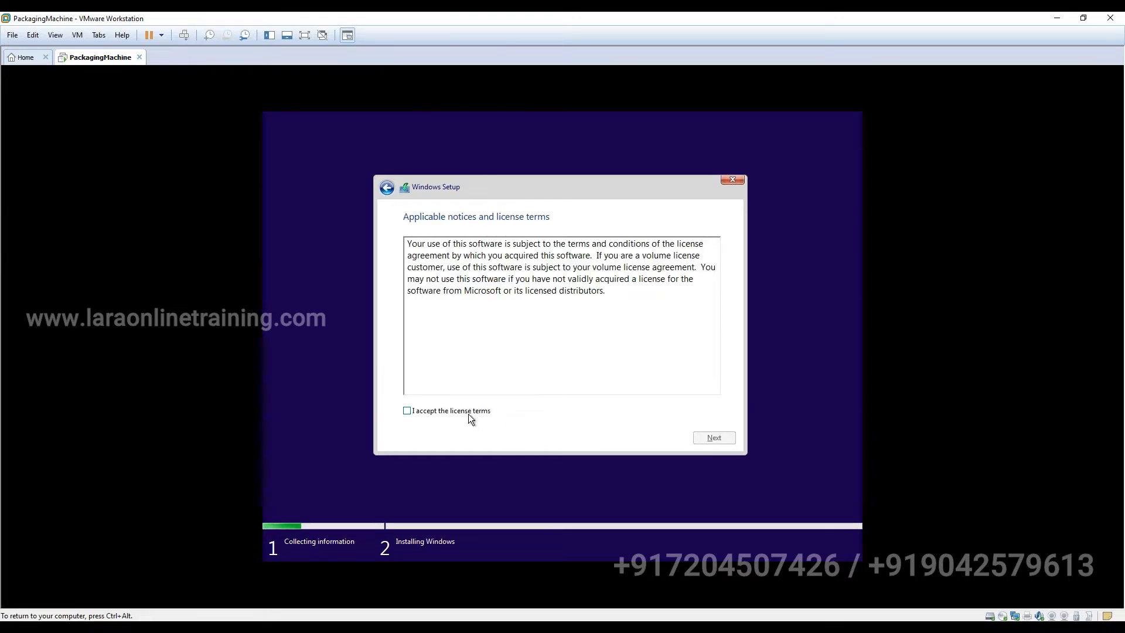
- Accept the license and run a Custom install onto a new 61440 MB partition
left_click(468, 414)
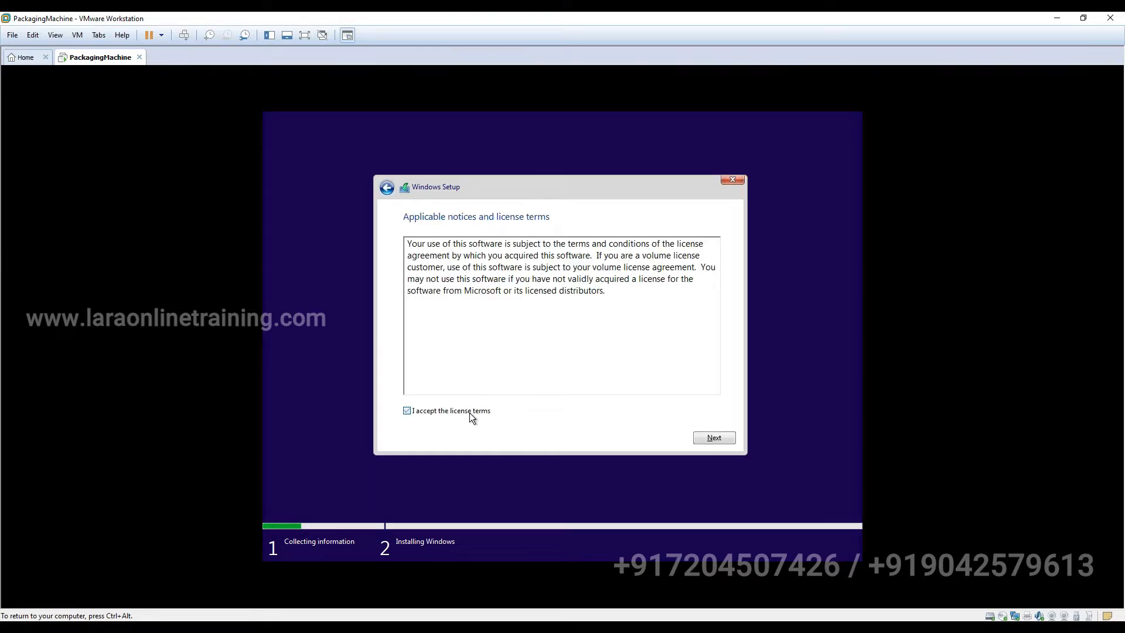
left_click(729, 439)
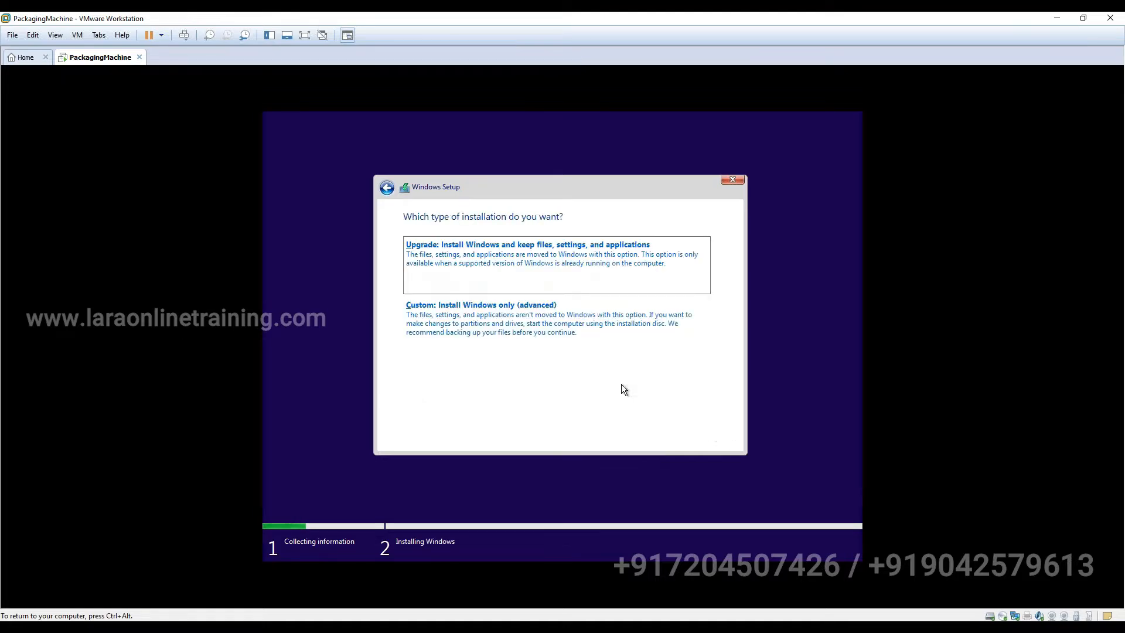
left_click(568, 352)
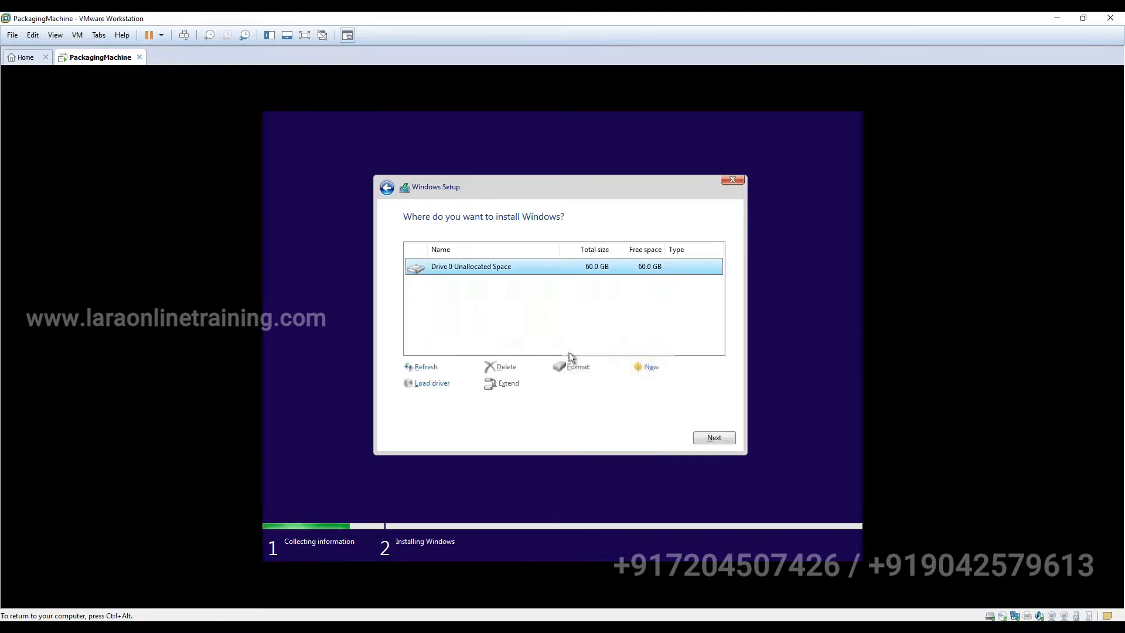
left_click(653, 367)
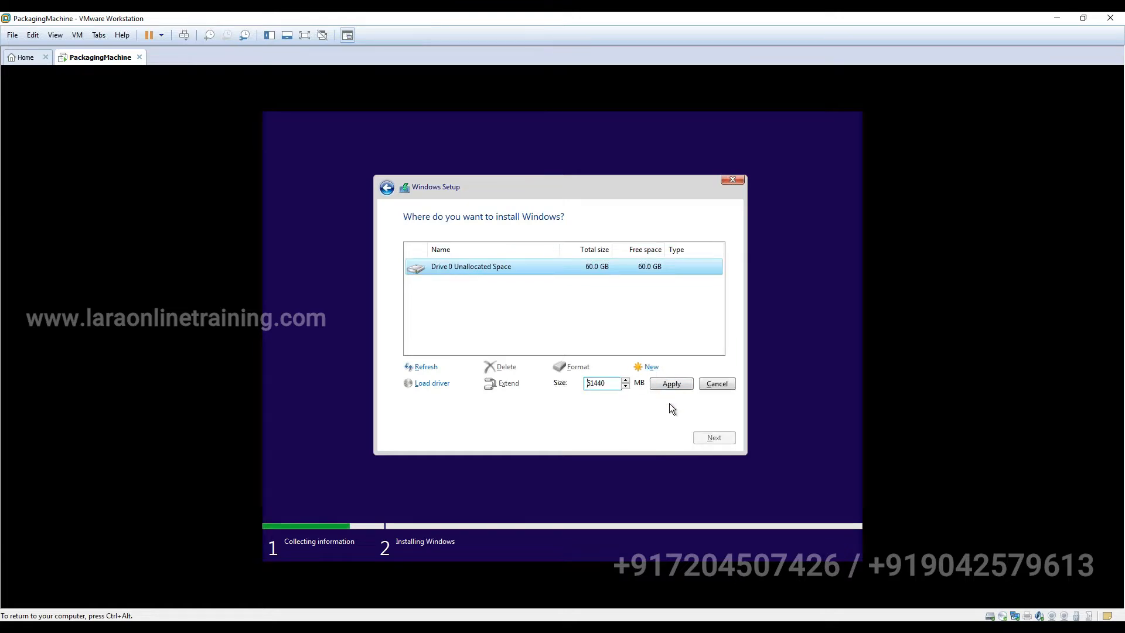
left_click(669, 385)
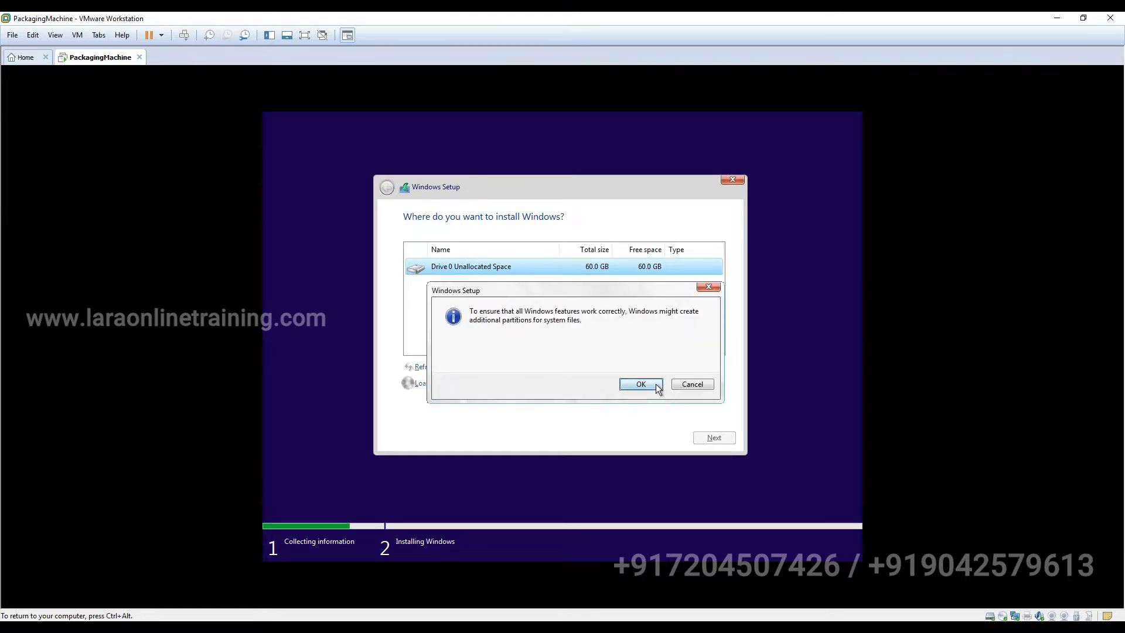
left_click(648, 382)
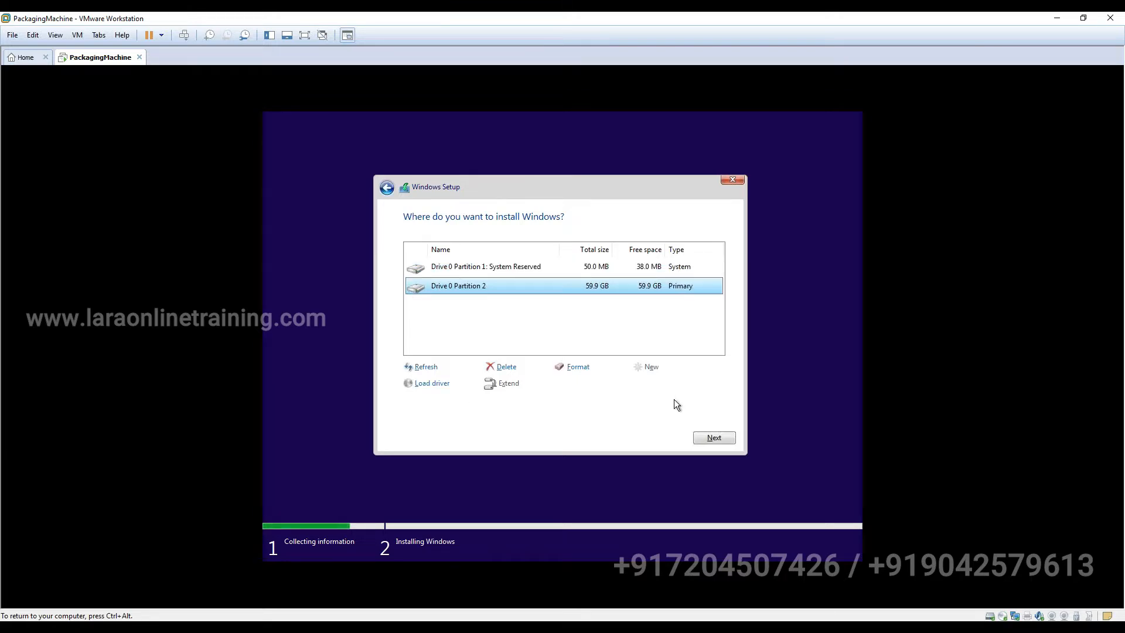
left_click(708, 436)
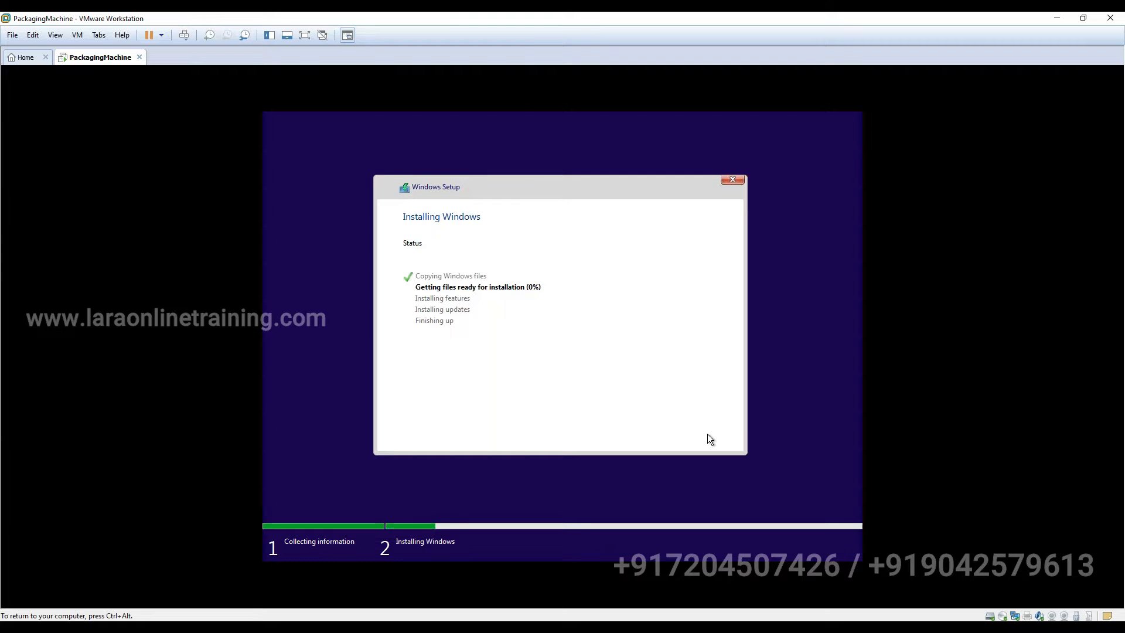
key("ctrl+alt")
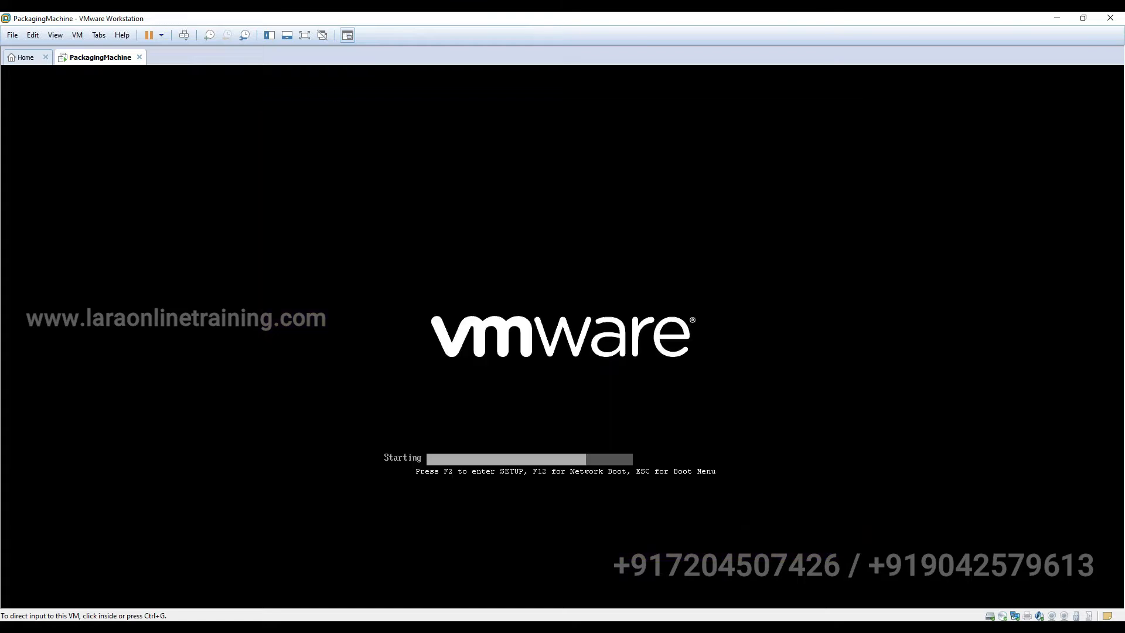
- Give input back to PackagingMachine while it finishes installing and reboots to the region screen
left_click(675, 333)
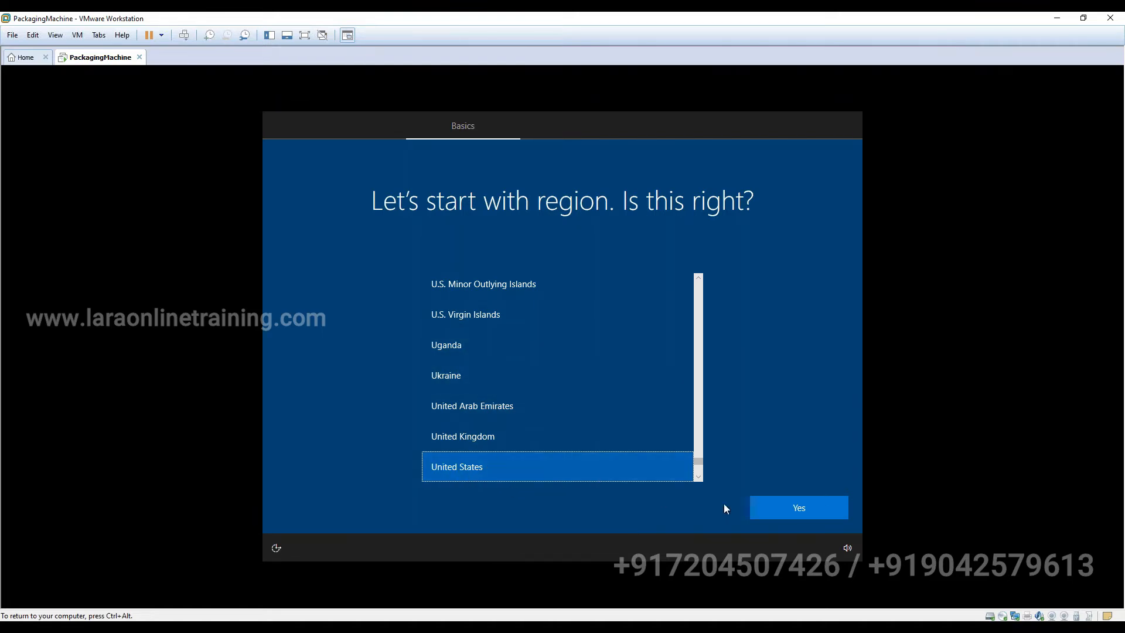
- Confirm United States region and US keyboard layout, skipping a second layout
left_click(775, 506)
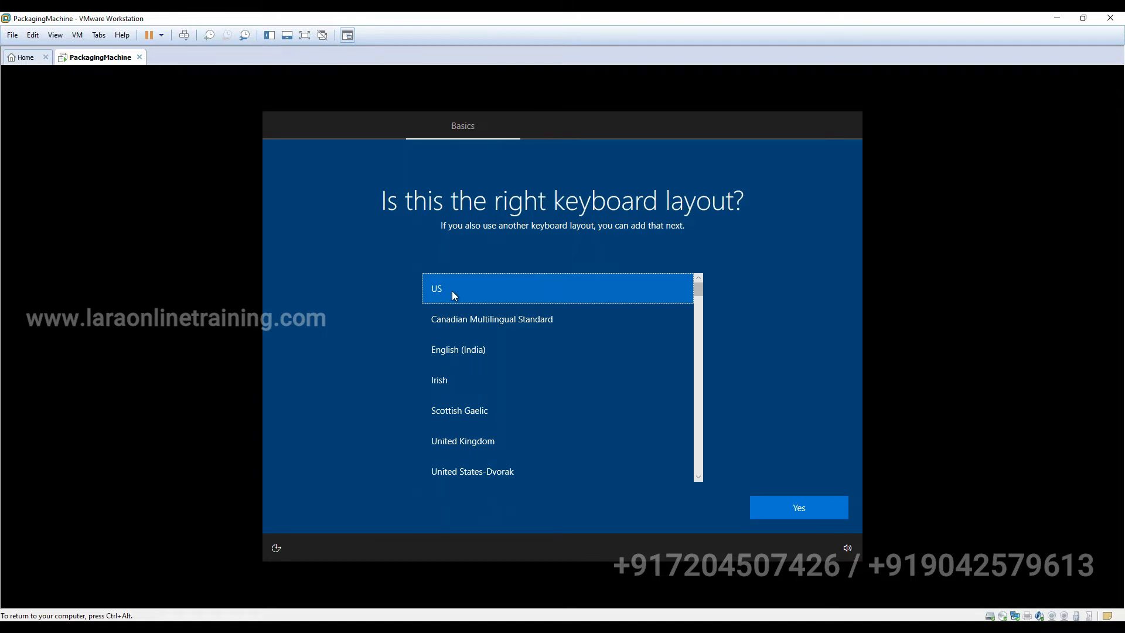
left_click(778, 508)
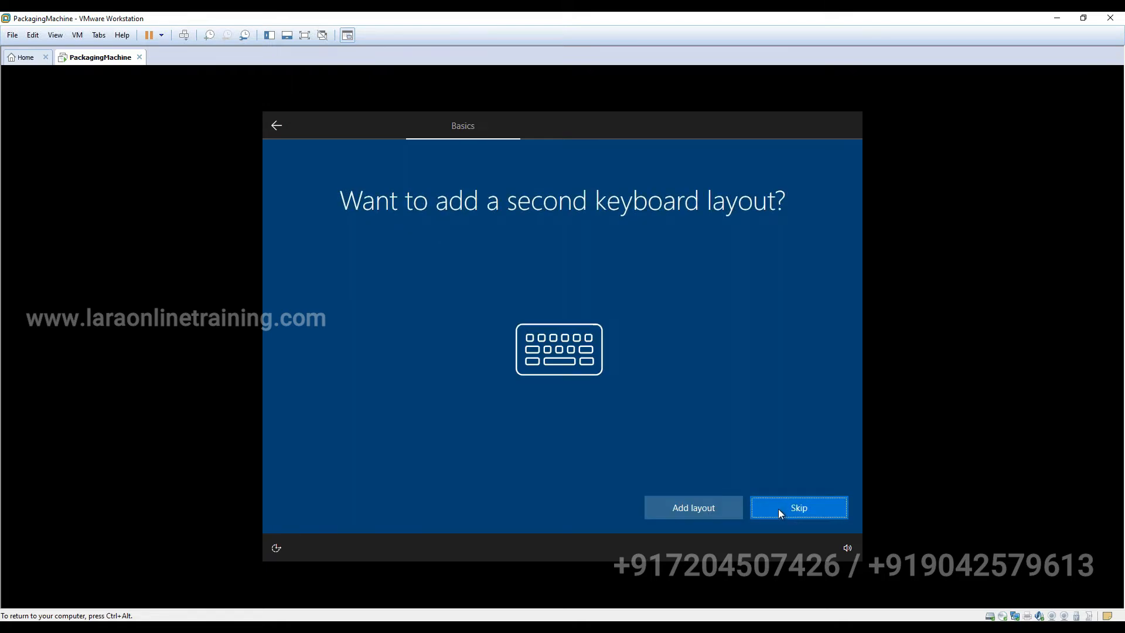
left_click(778, 513)
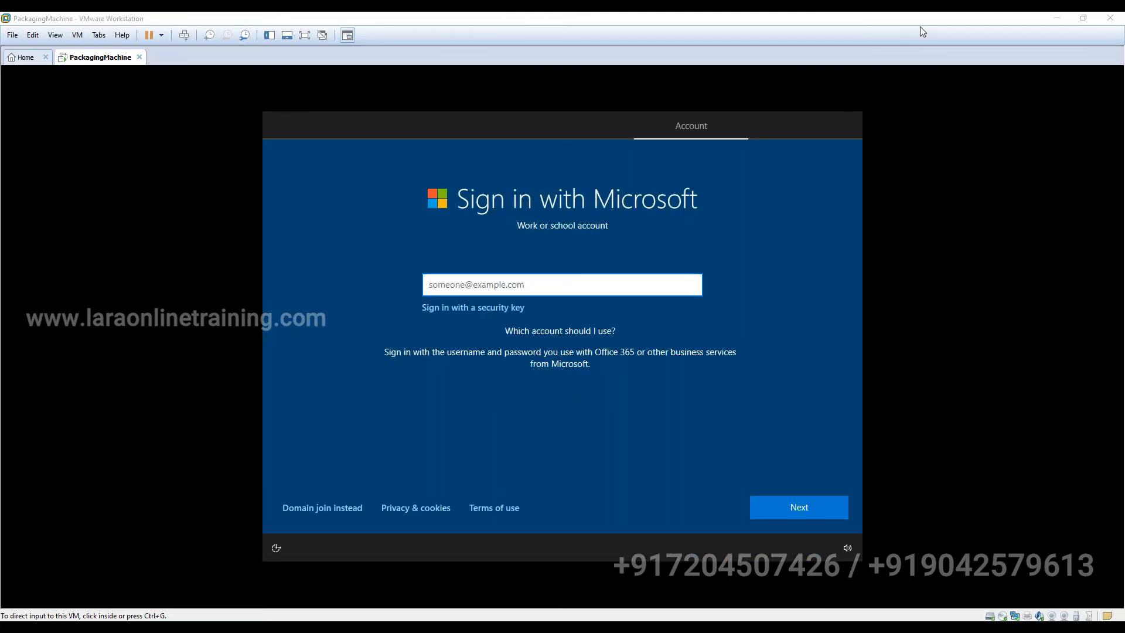
- Choose a local account instead of Microsoft sign-in and name it PackagingMachine
left_click(337, 518)
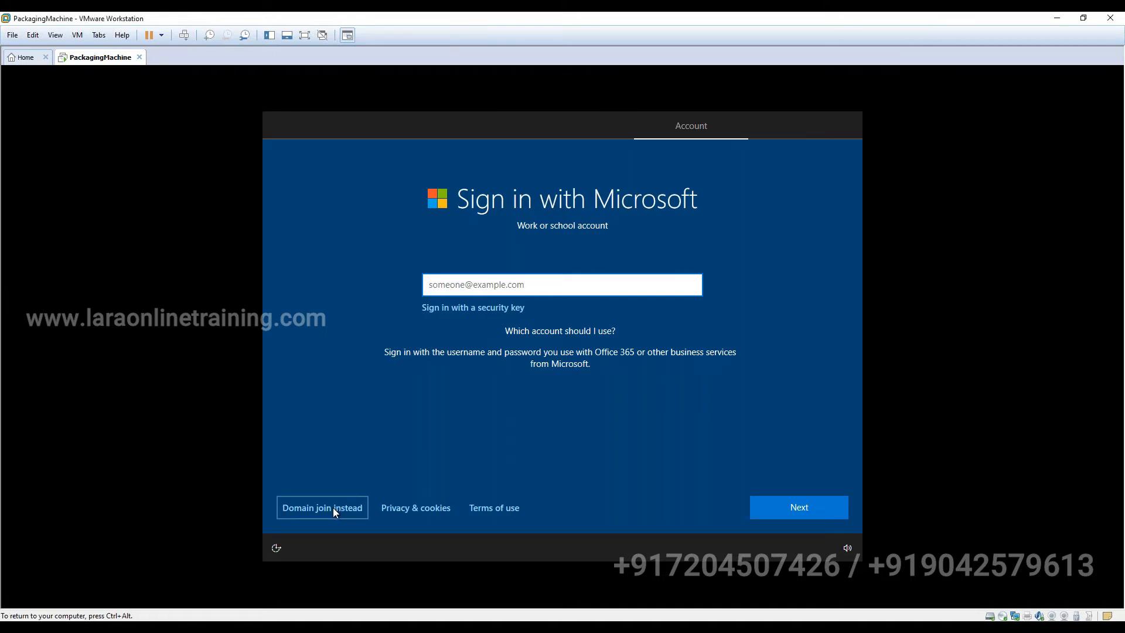
left_click(335, 511)
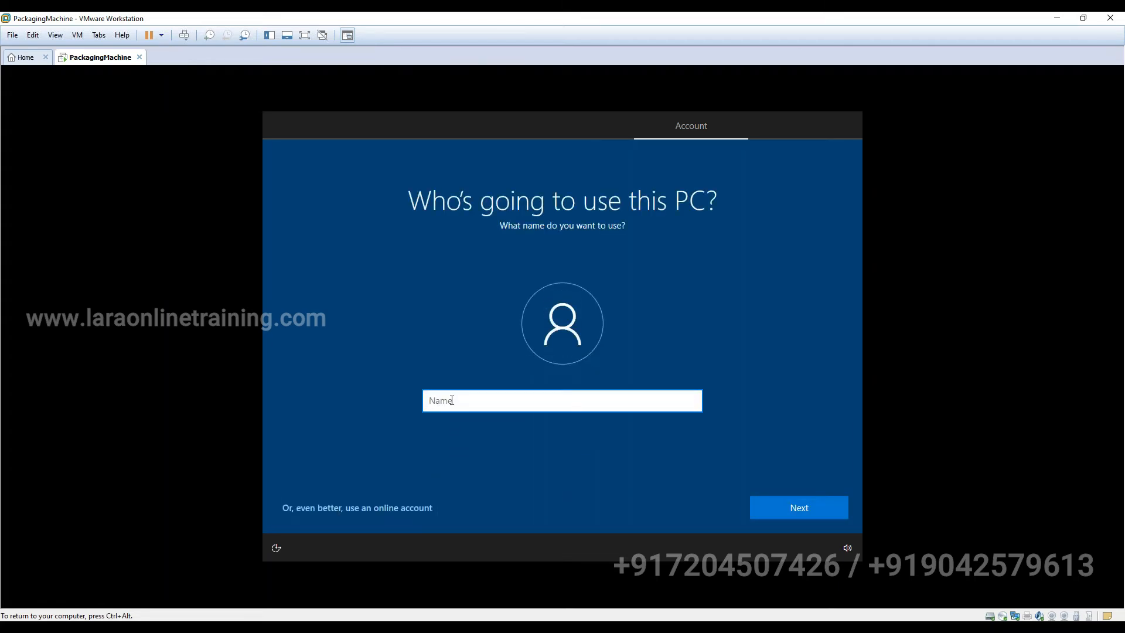
type("PackagingMachine")
left_click_drag(547, 399, 419, 404)
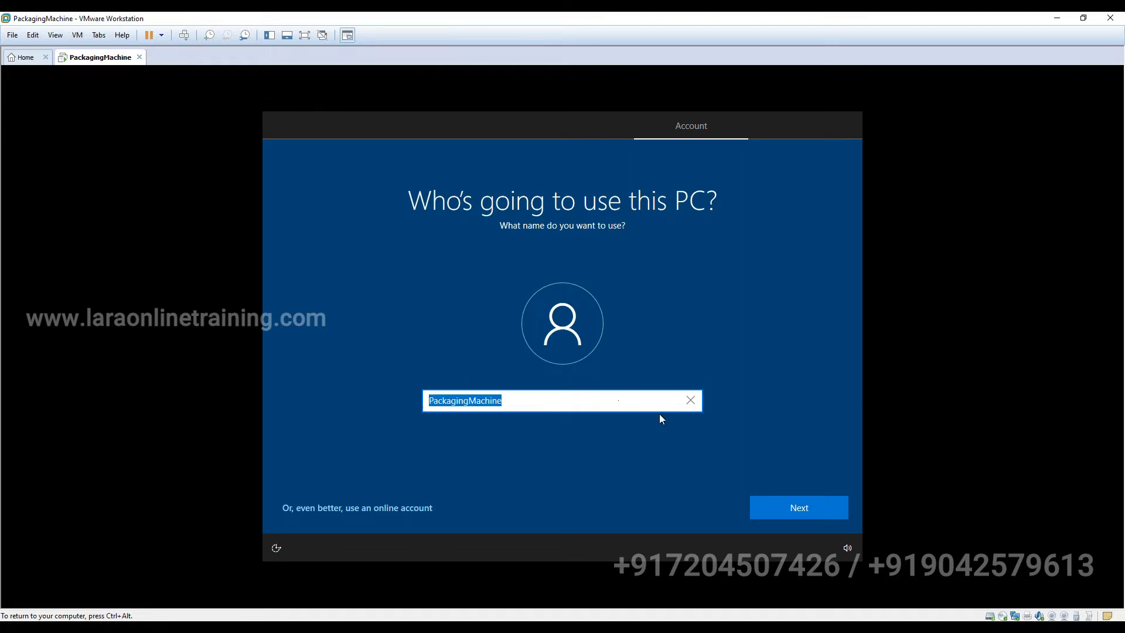
left_click(804, 507)
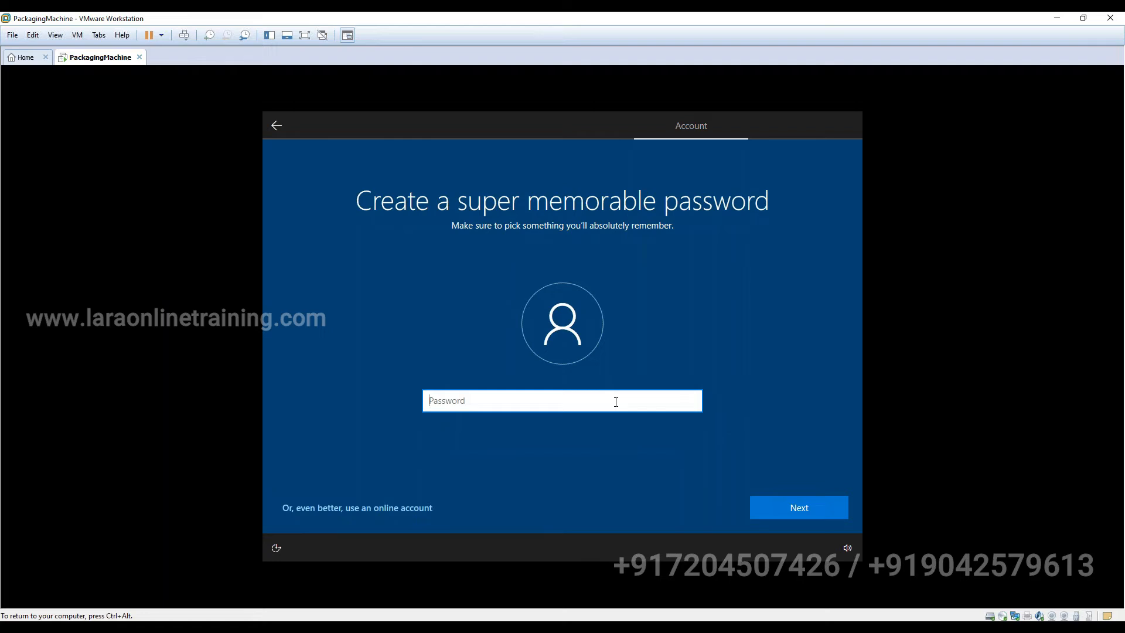
- Enter and confirm the local account password
type("p")
type("•••••••••••")
left_click(771, 509)
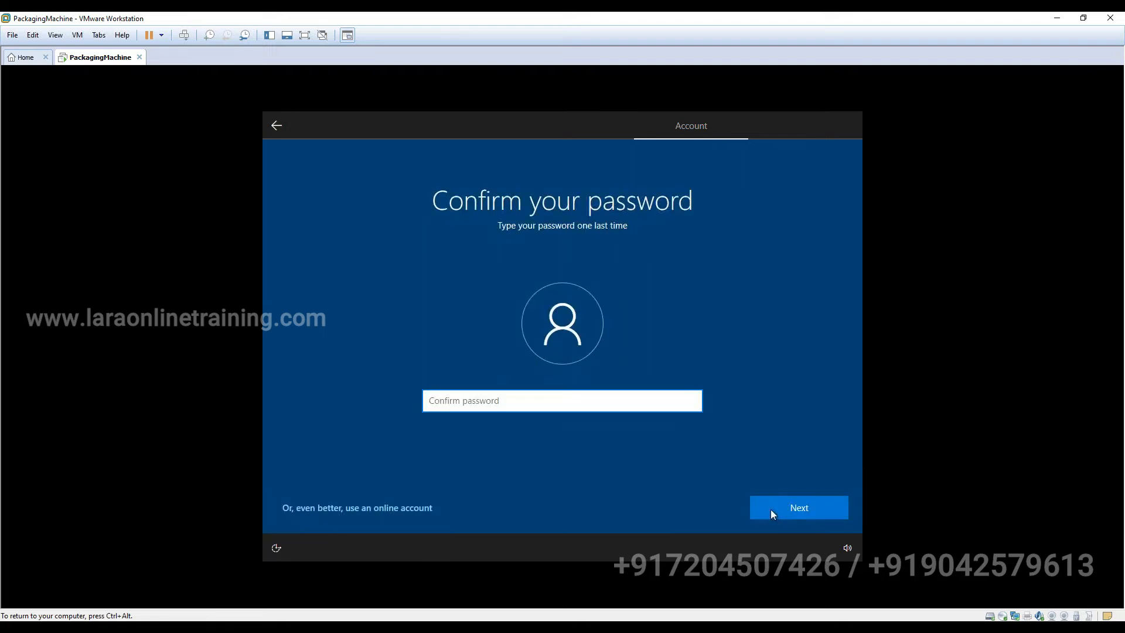
type("••••••••••••")
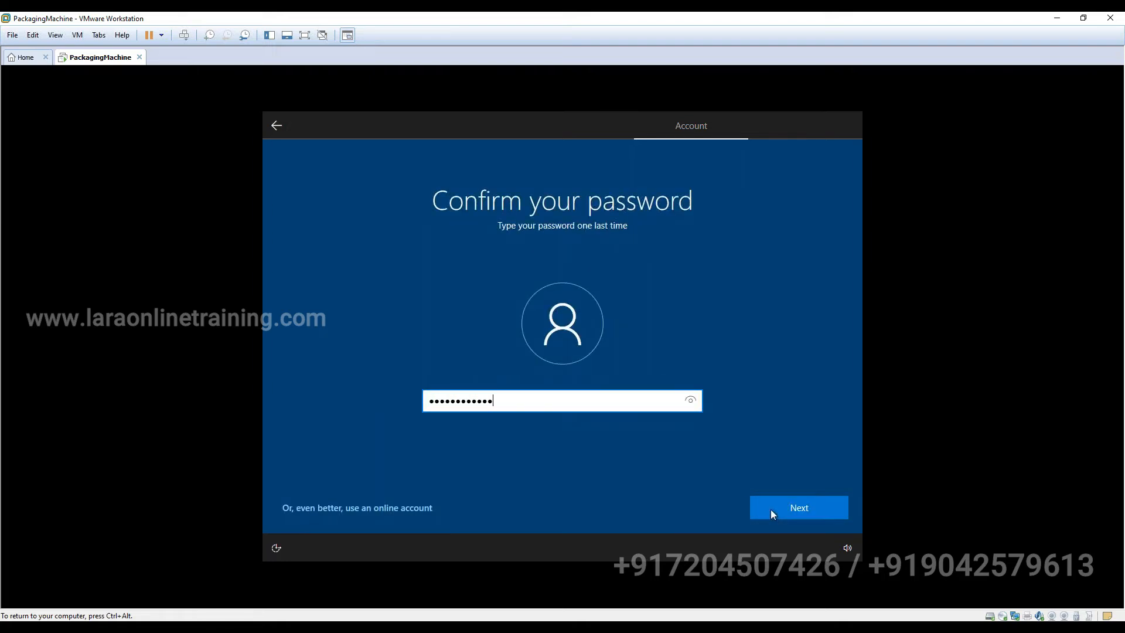
left_click(807, 504)
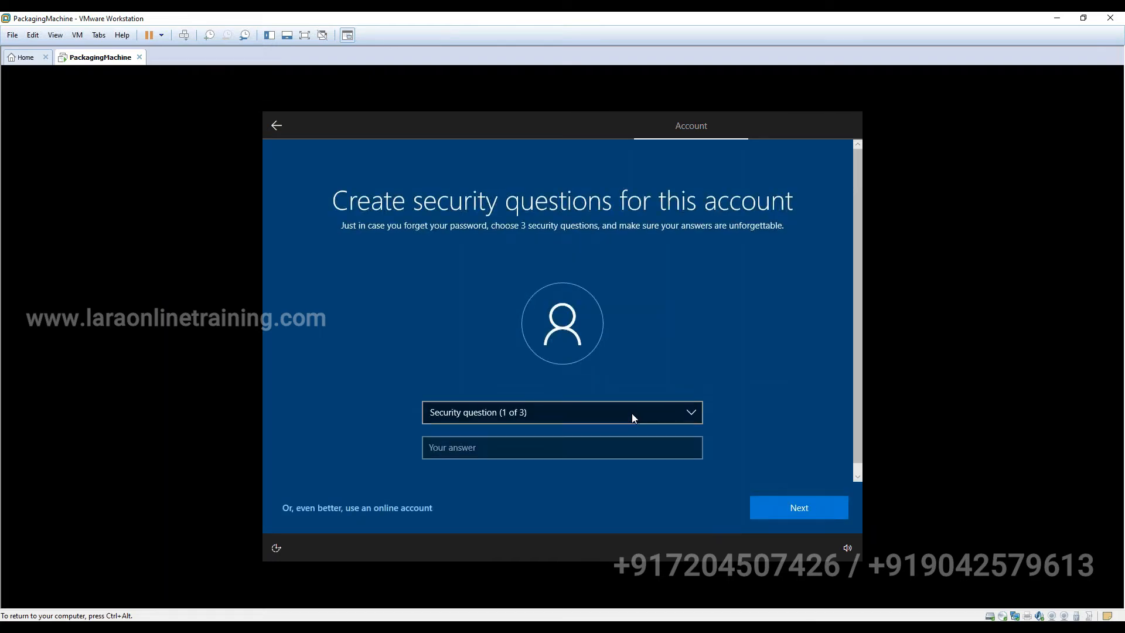
- Answer the first pet's name security question
left_click(631, 413)
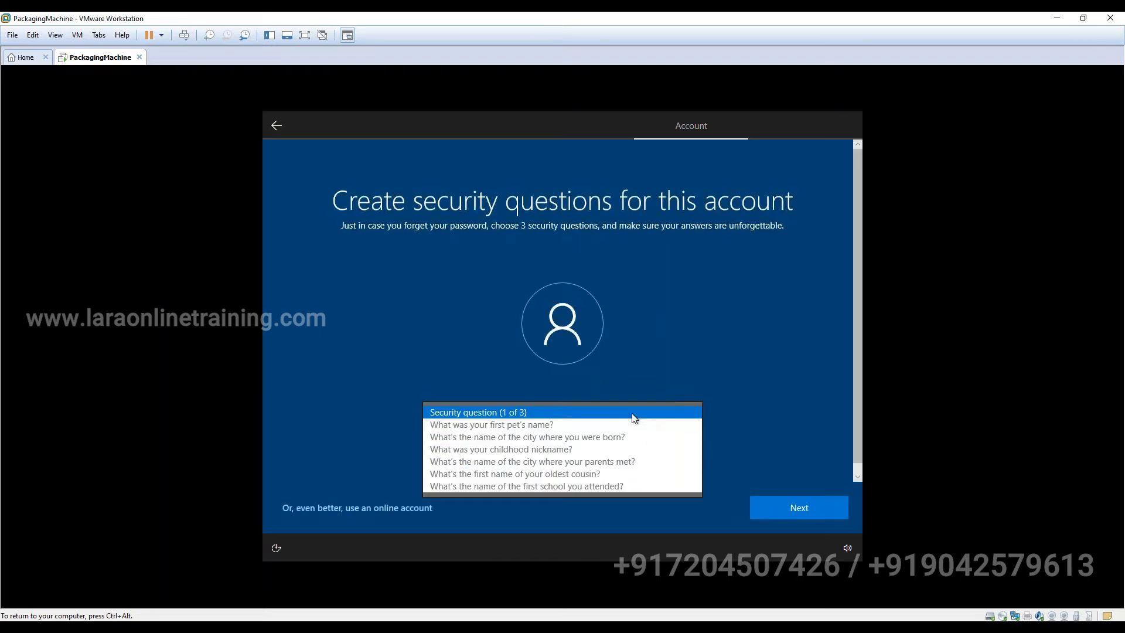
left_click(561, 426)
left_click(558, 447)
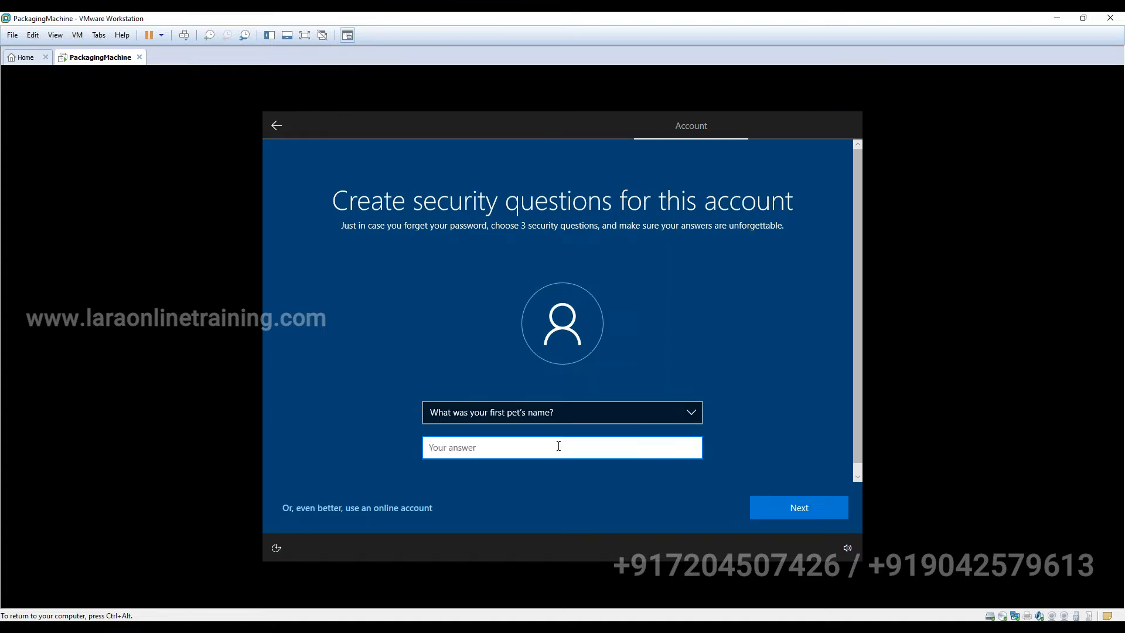
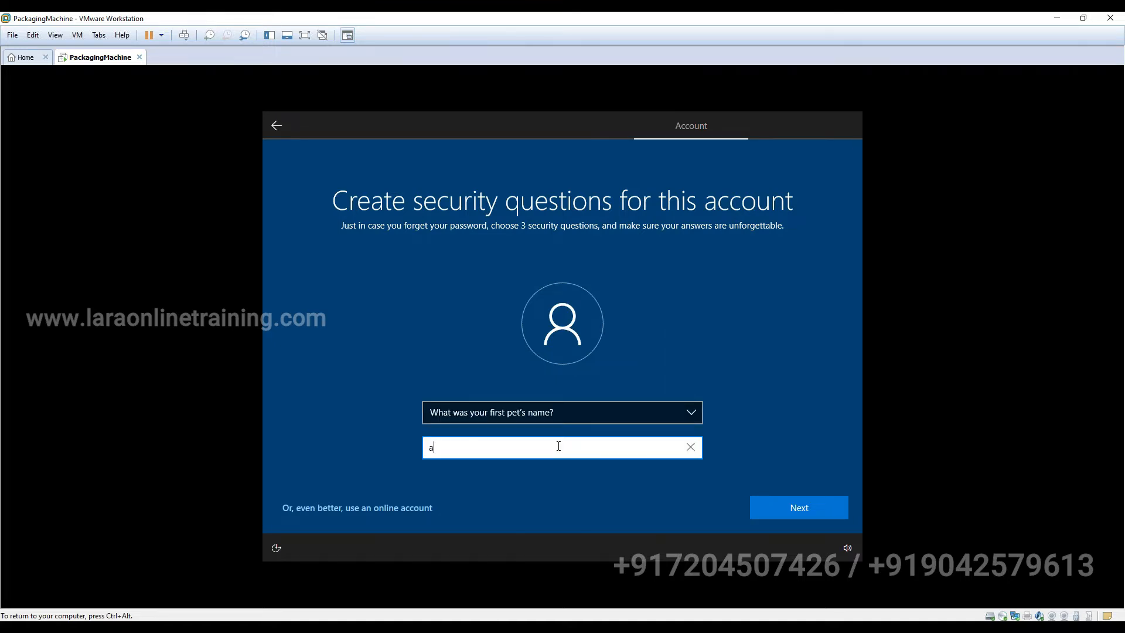
left_click(760, 503)
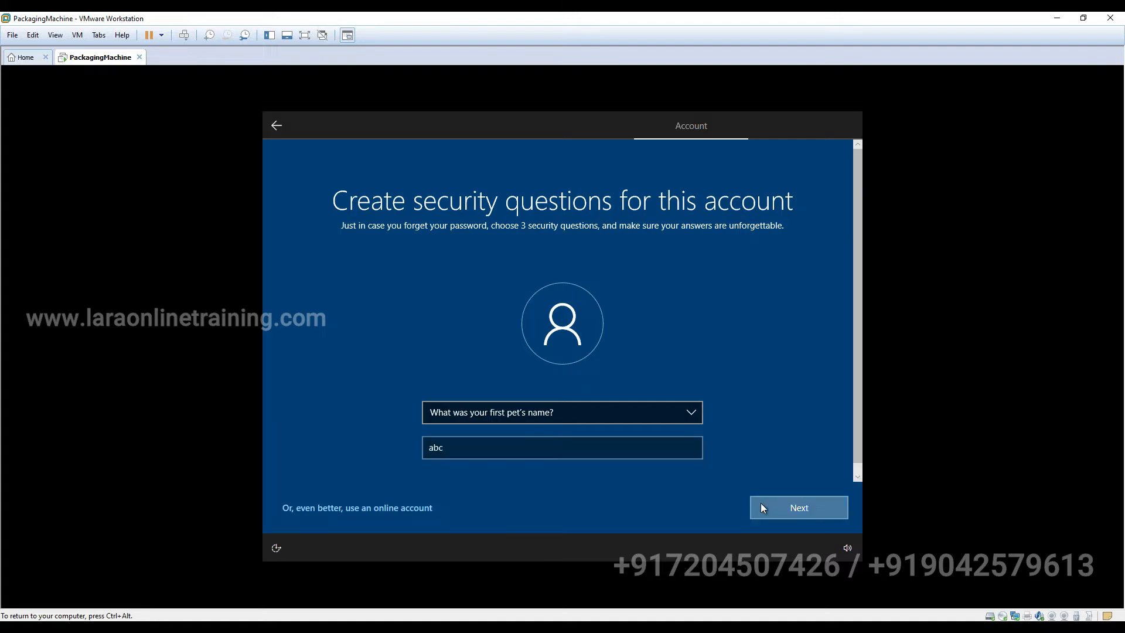
- Answer the birth city security question
left_click(510, 410)
left_click(502, 425)
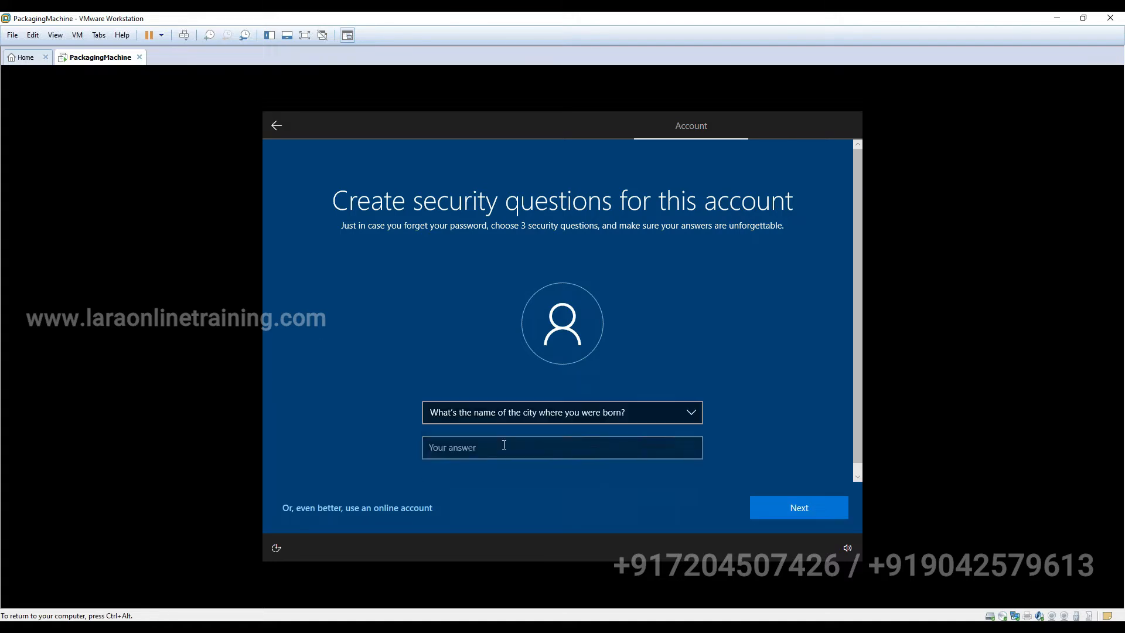
left_click(502, 449)
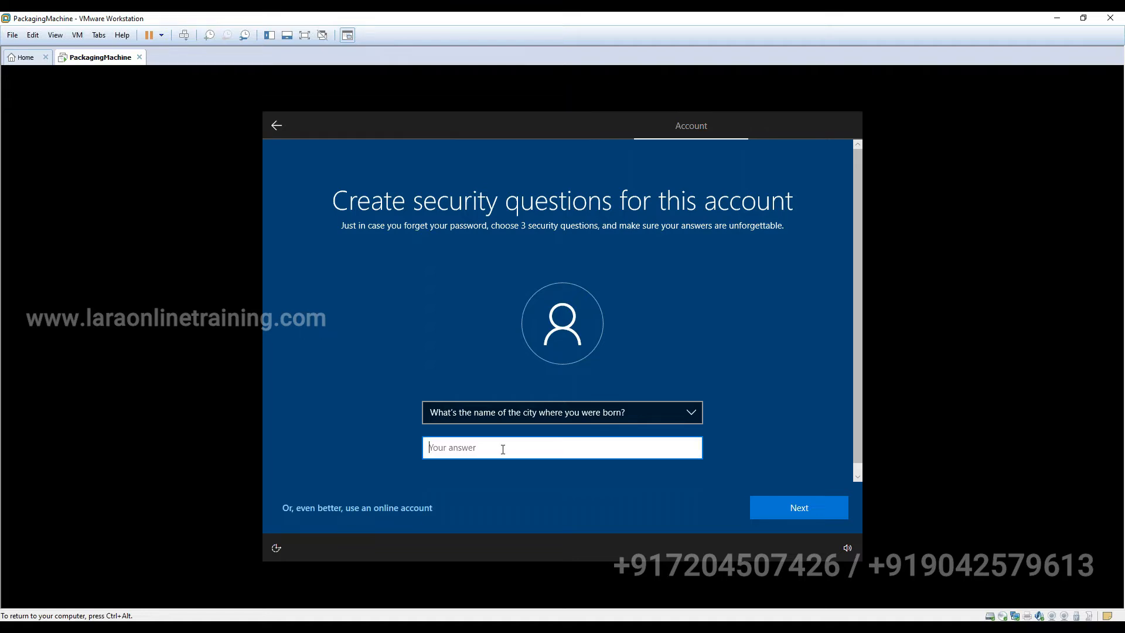
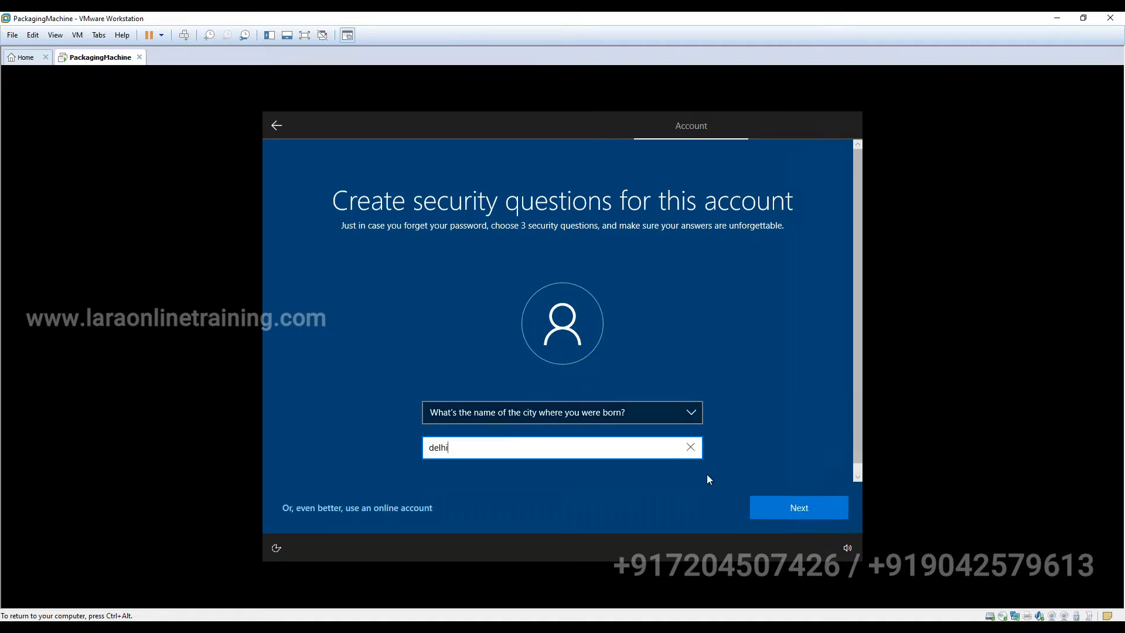
left_click(768, 507)
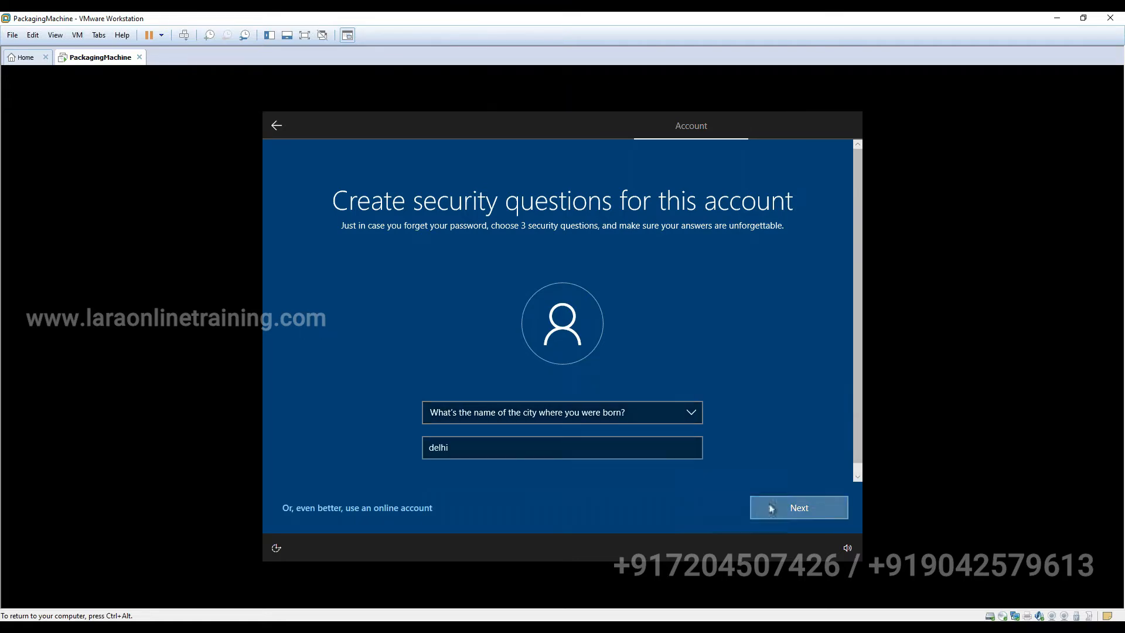
- Answer the where-your-parents-met security question and submit
left_click(551, 410)
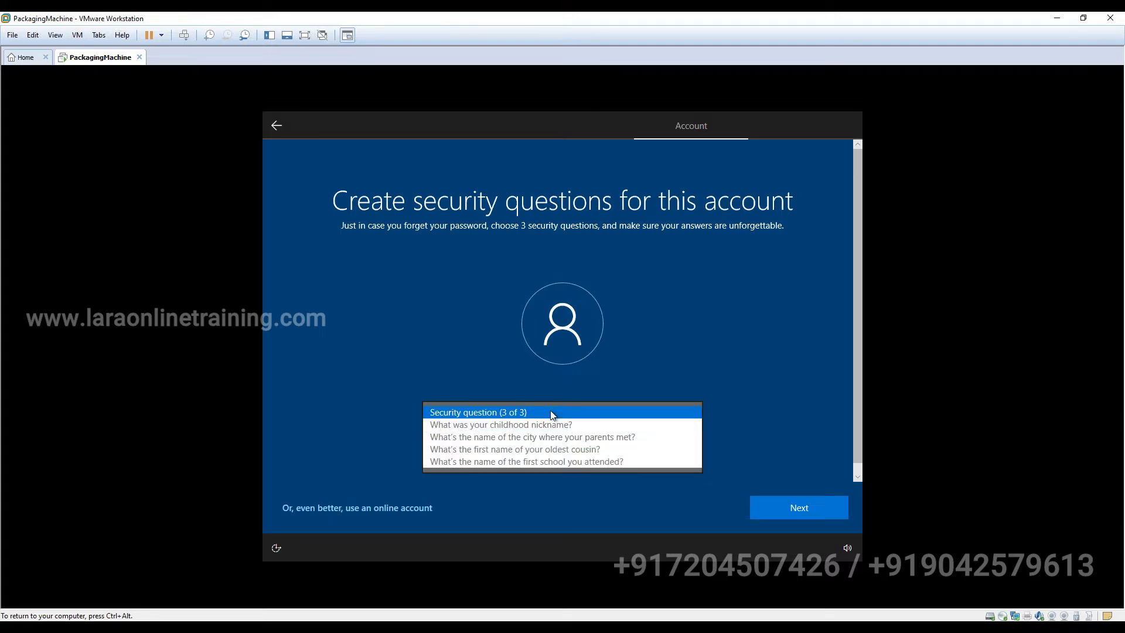
left_click(534, 438)
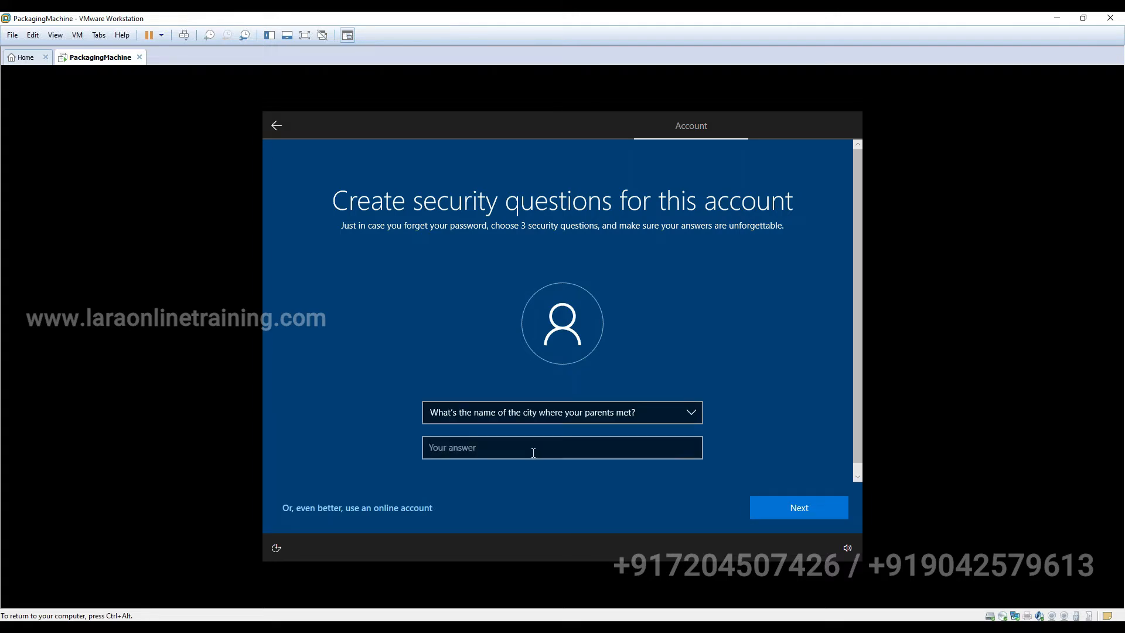
left_click(533, 452)
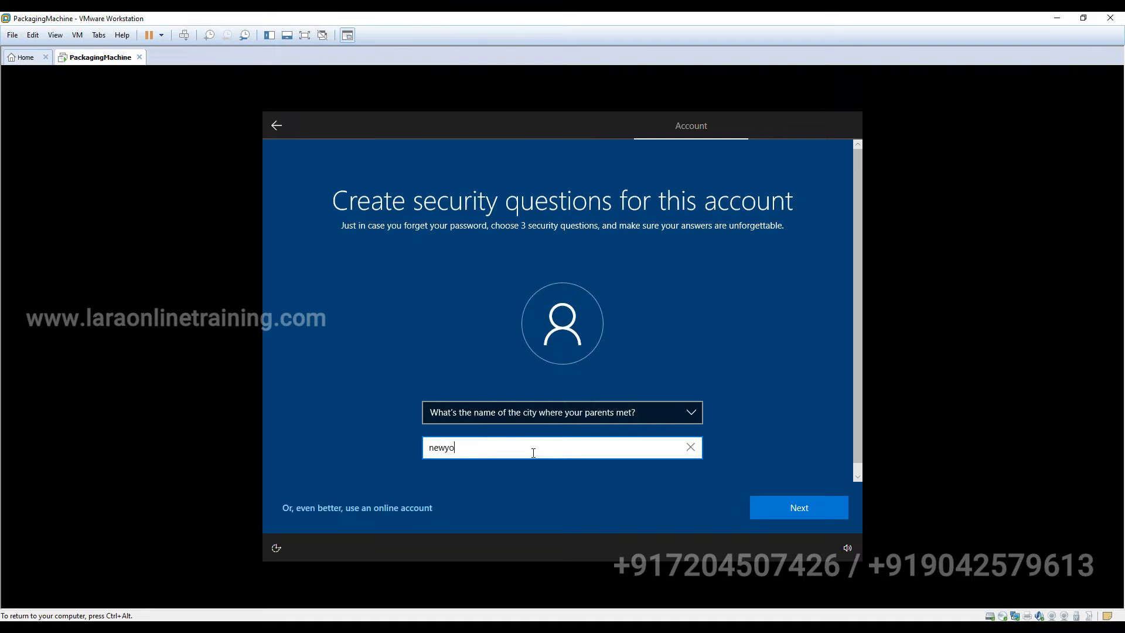
left_click(777, 514)
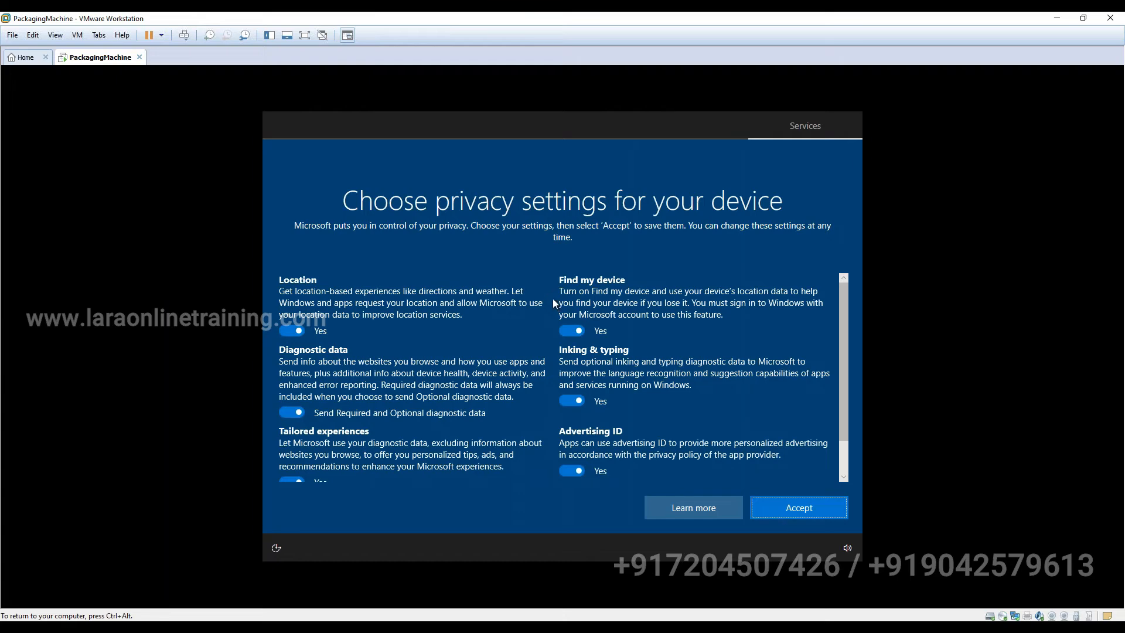
- Accept the Windows privacy settings and the Cortana permissions to finish guest setup
left_click(818, 511)
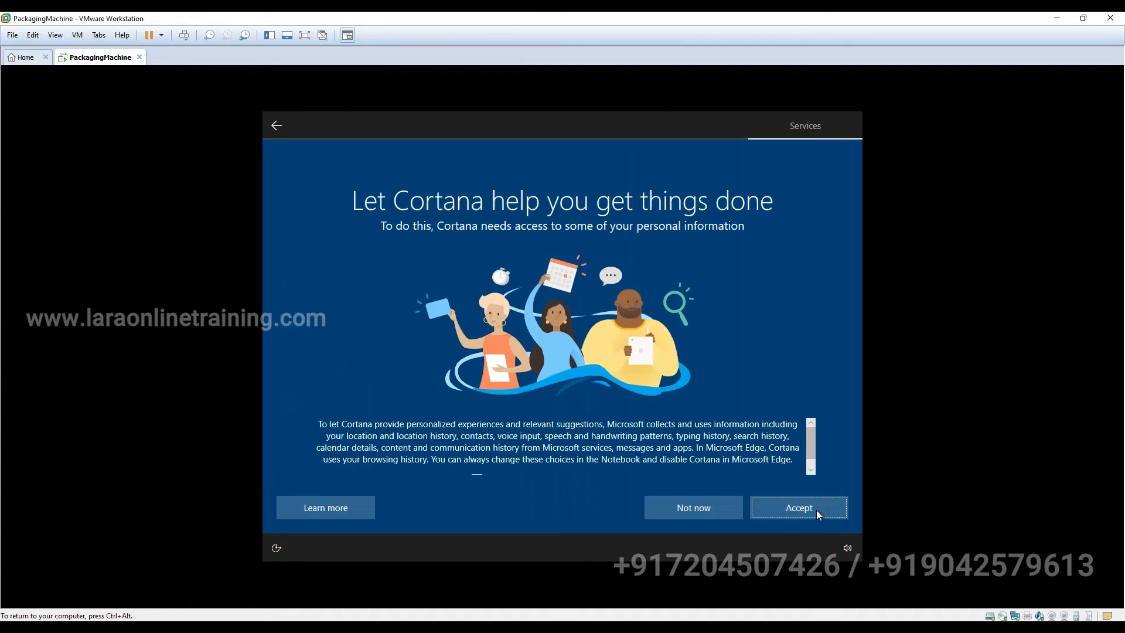
left_click(818, 512)
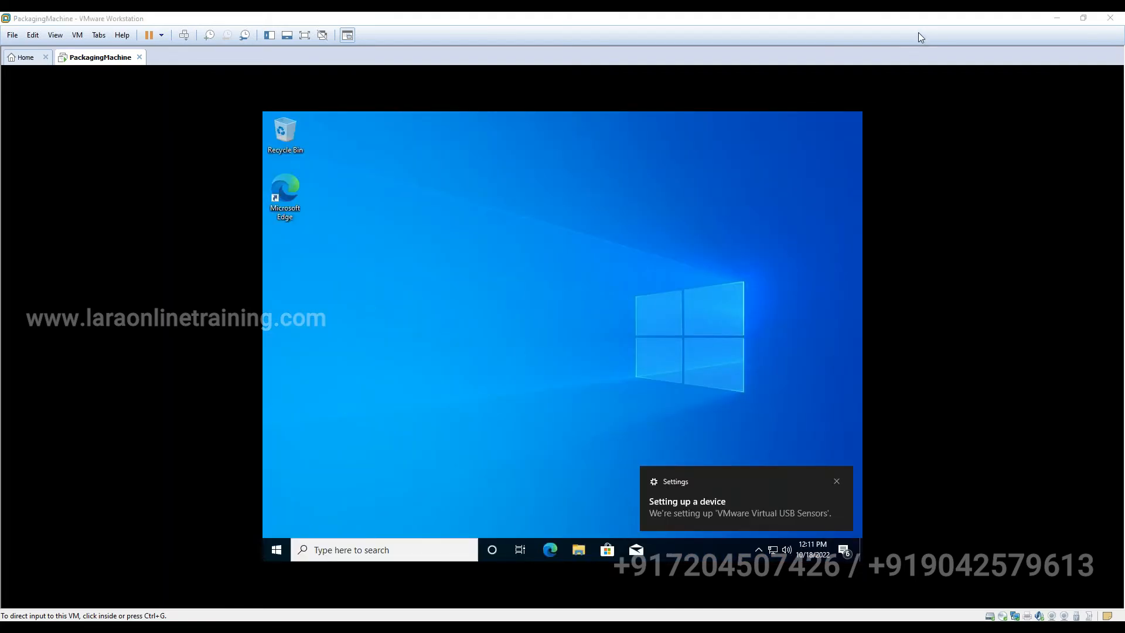
- Release input from the guest with Ctrl+Alt and open the VM menu showing Install VMware Tools
left_click(614, 301)
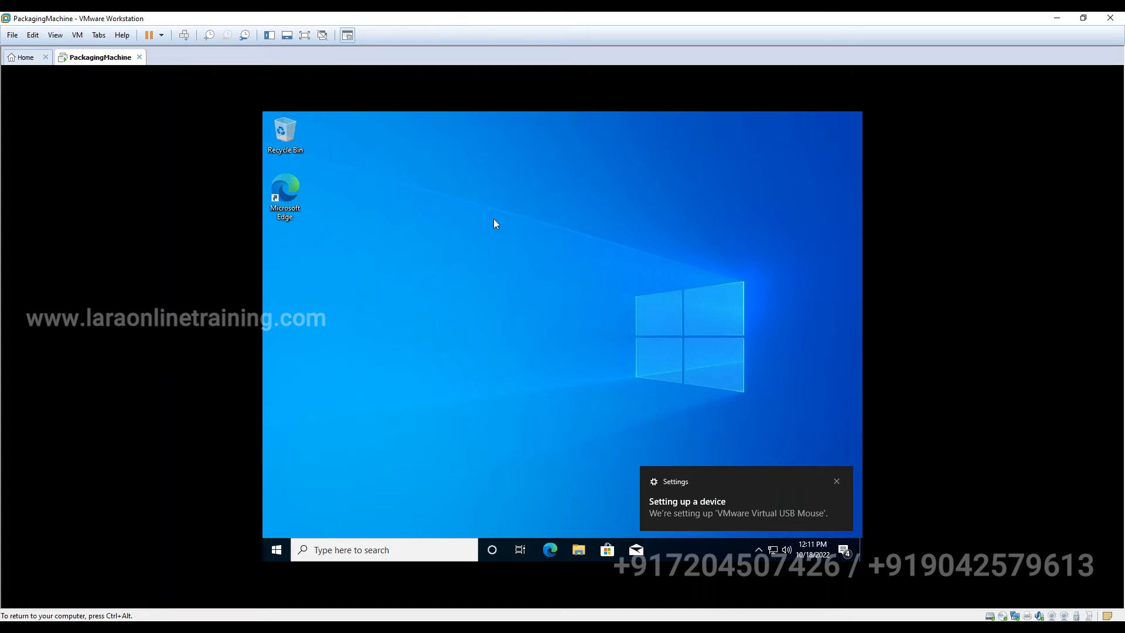
key("ctrl+alt")
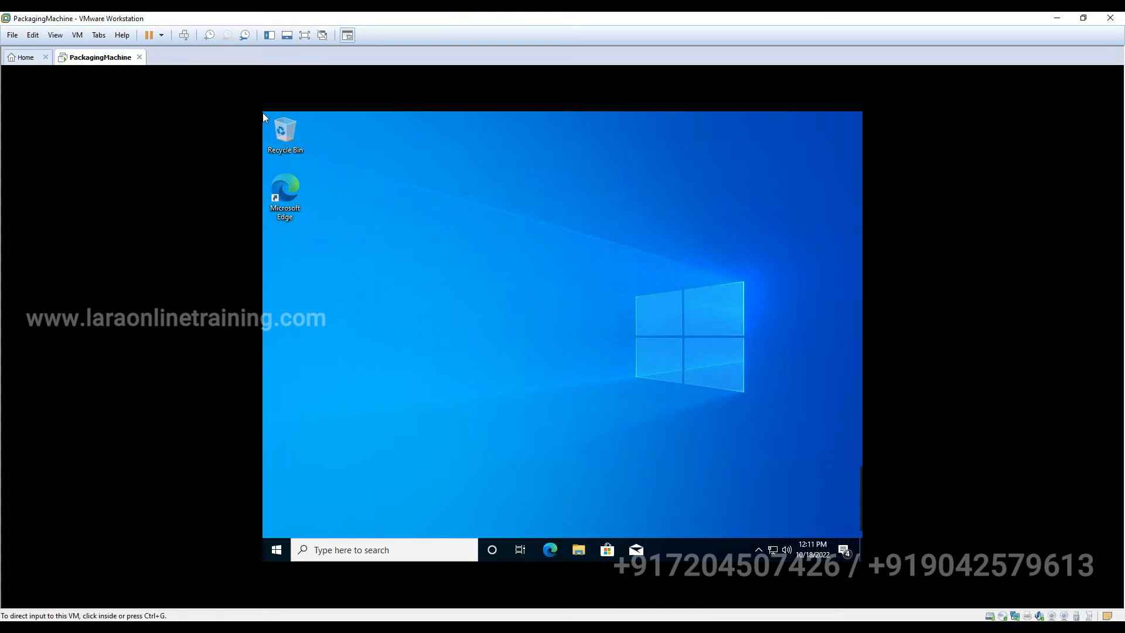
left_click(78, 35)
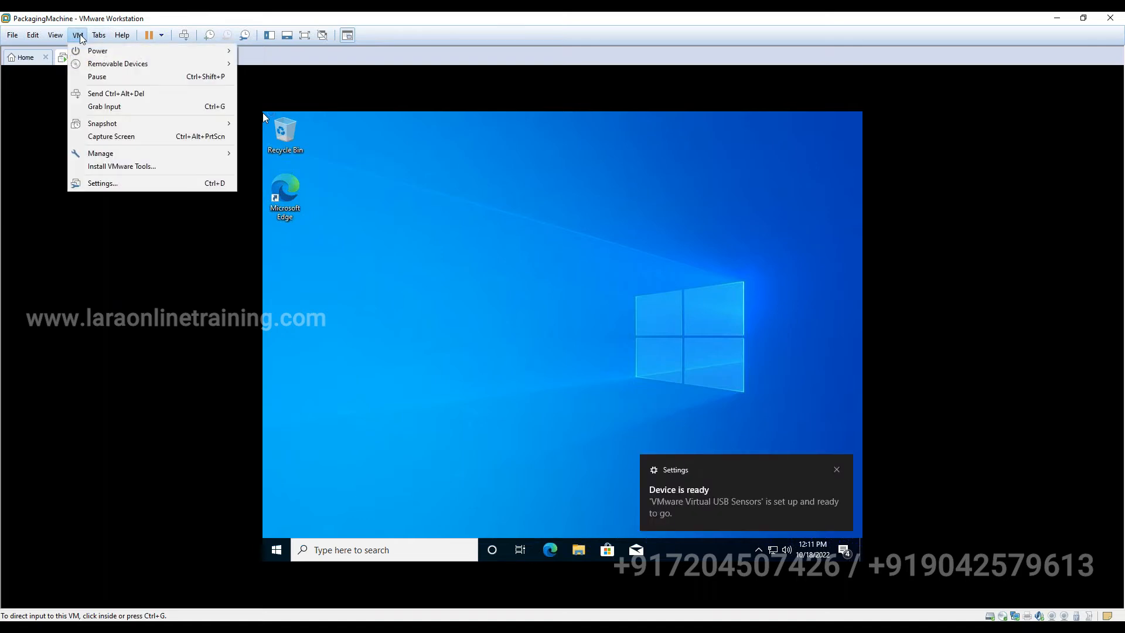
- Start the VMware Tools installation from the VM menu and open File Explorer in the guest
left_click(124, 167)
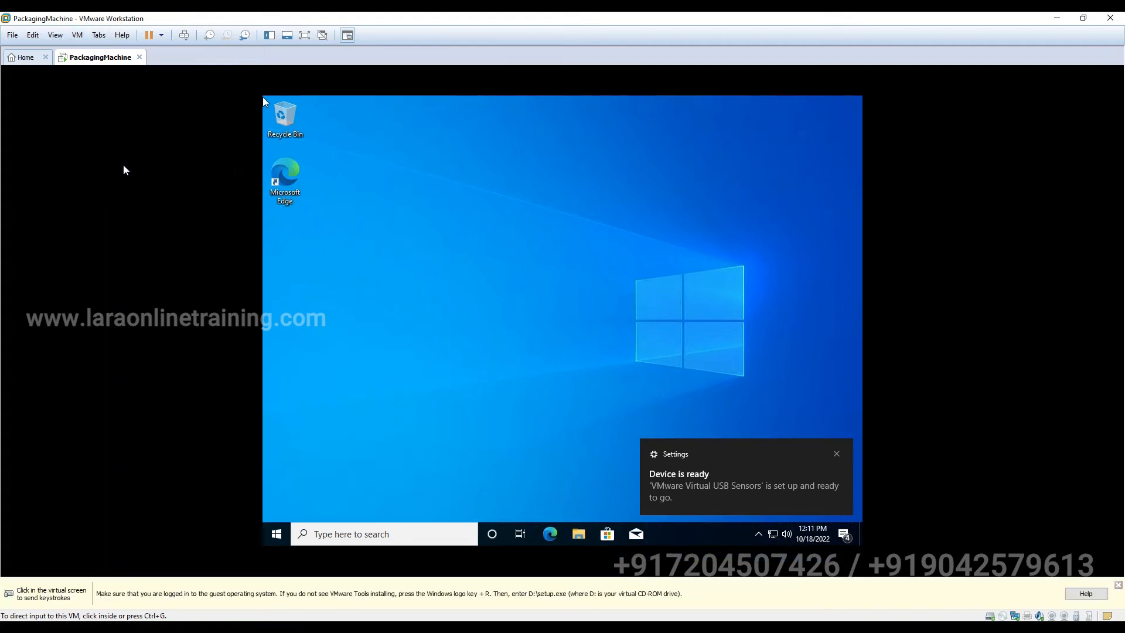
left_click(444, 476)
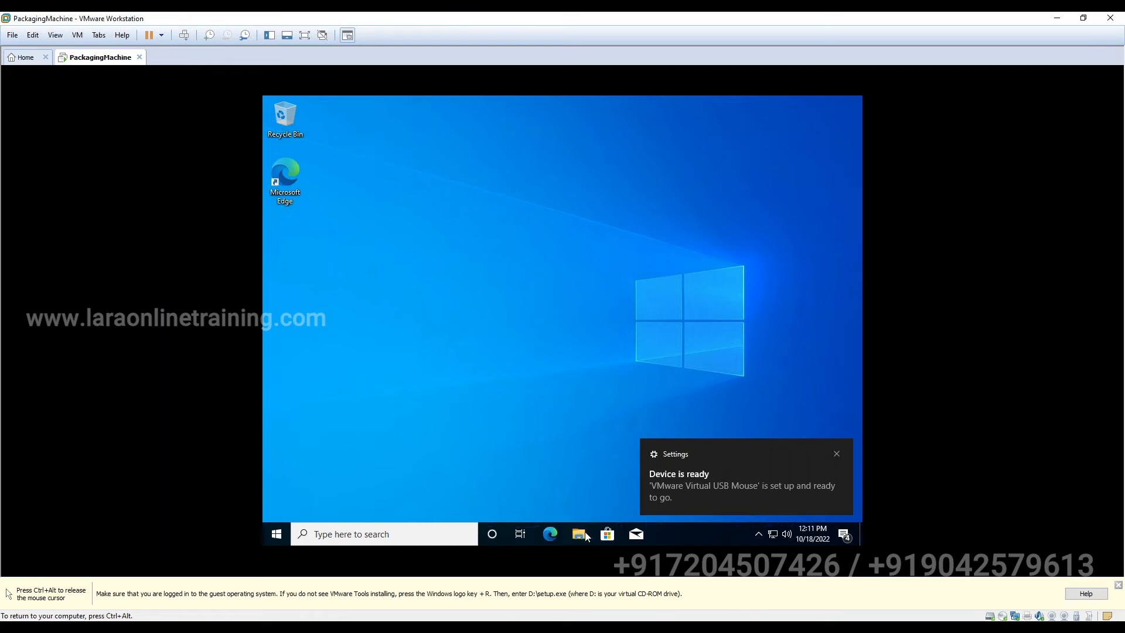
left_click(580, 535)
left_click(587, 538)
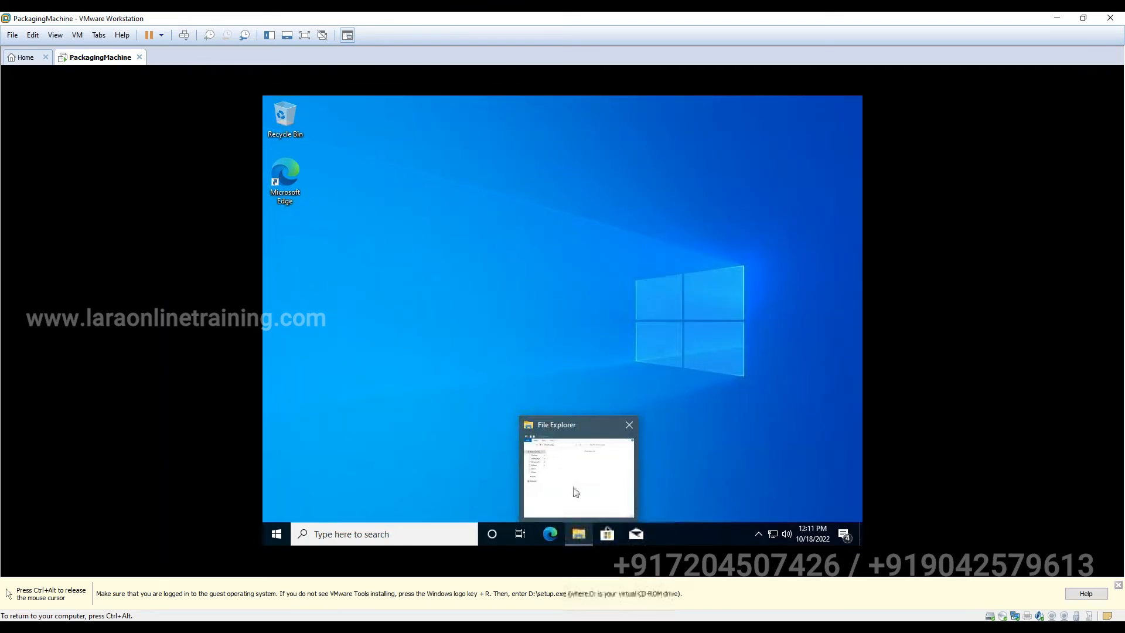
- Run the VMware Tools disc from DVD Drive (D:) in This PC, approving the UAC prompt
left_click(574, 488)
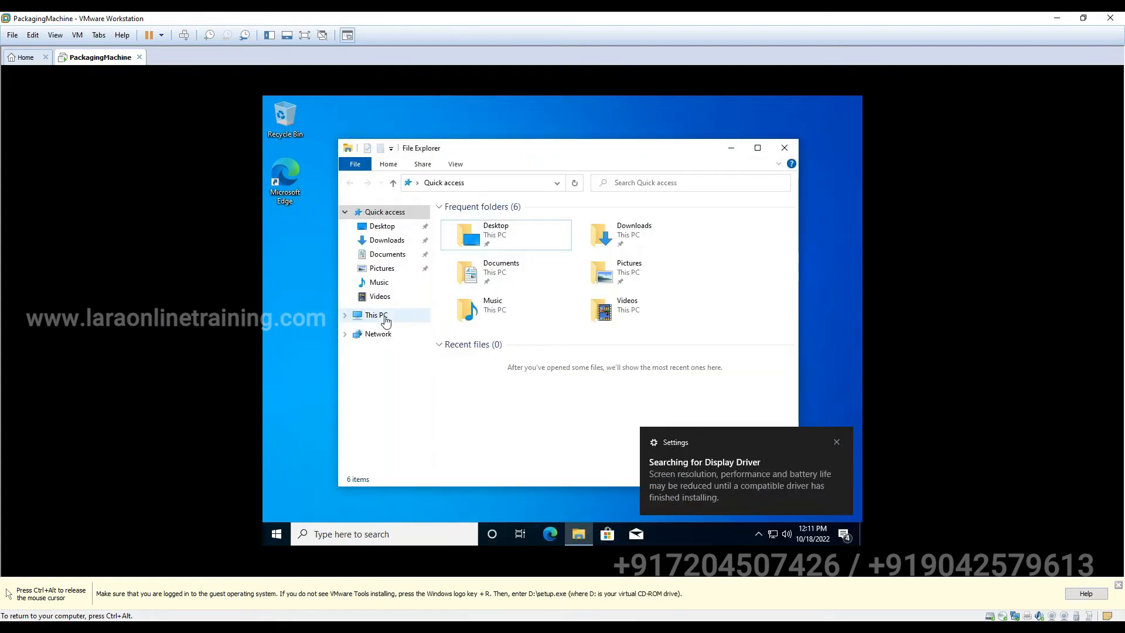
left_click(382, 319)
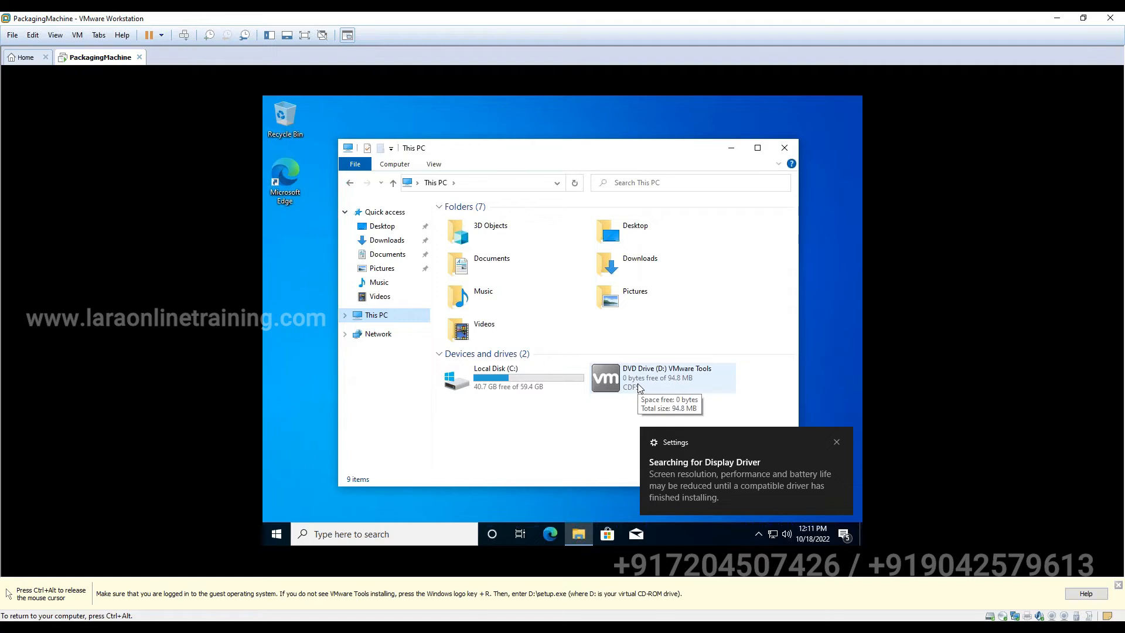
double_click(638, 386)
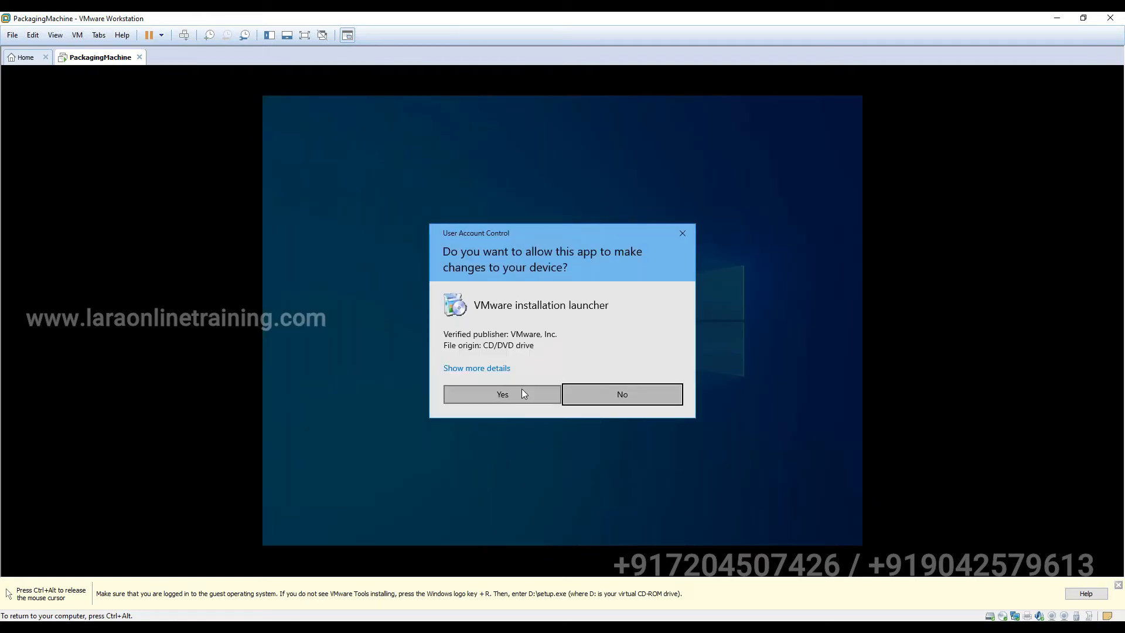
left_click(519, 389)
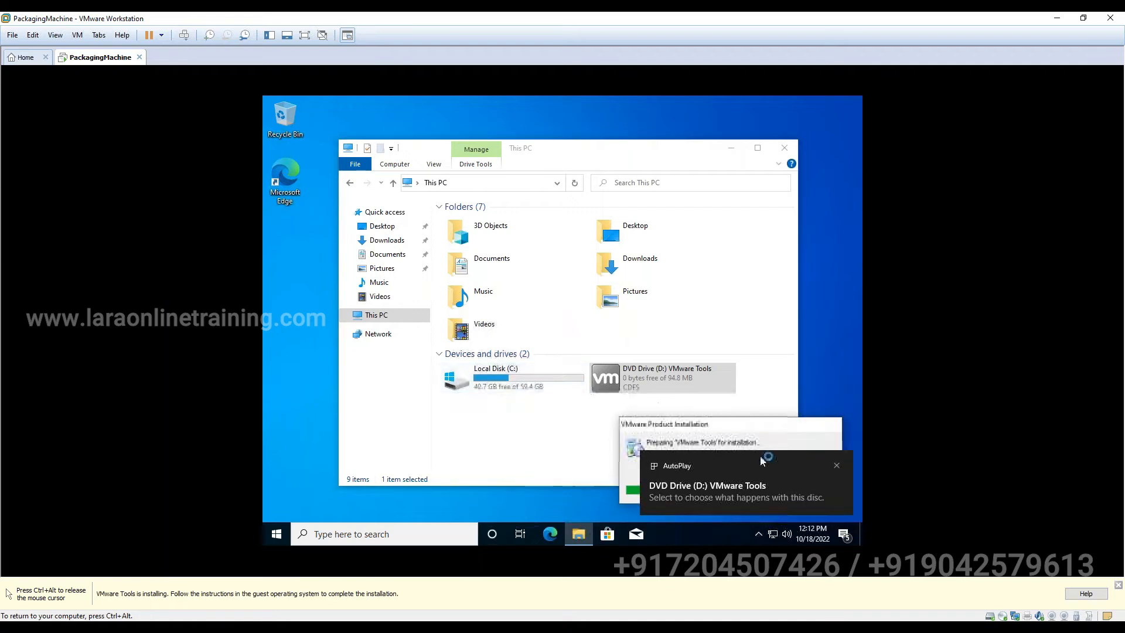
left_click(837, 466)
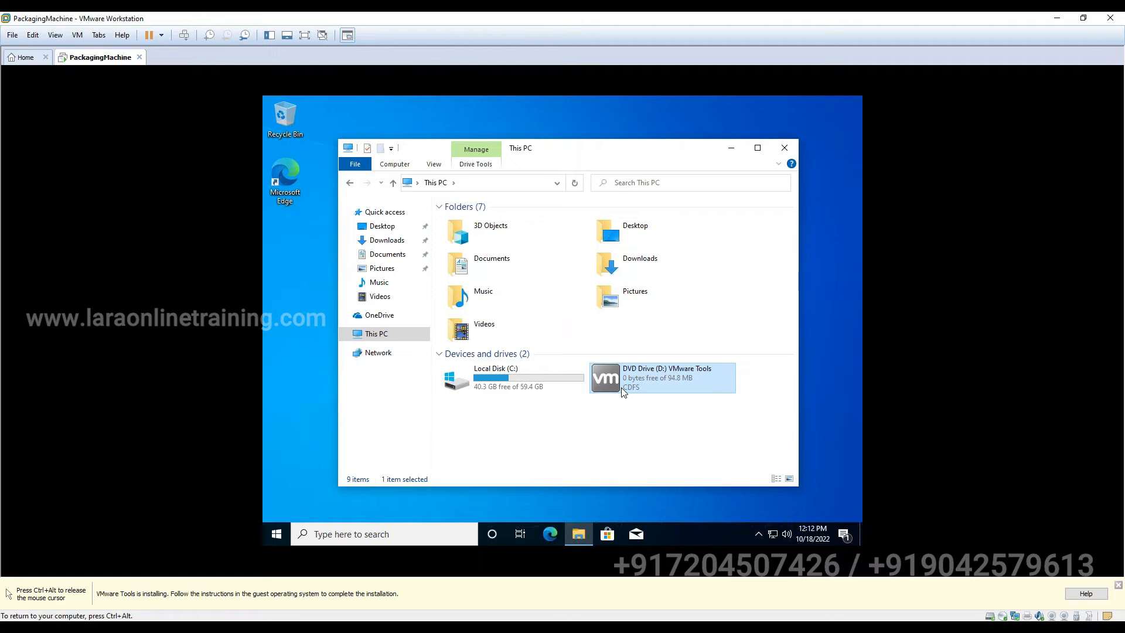
double_click(622, 392)
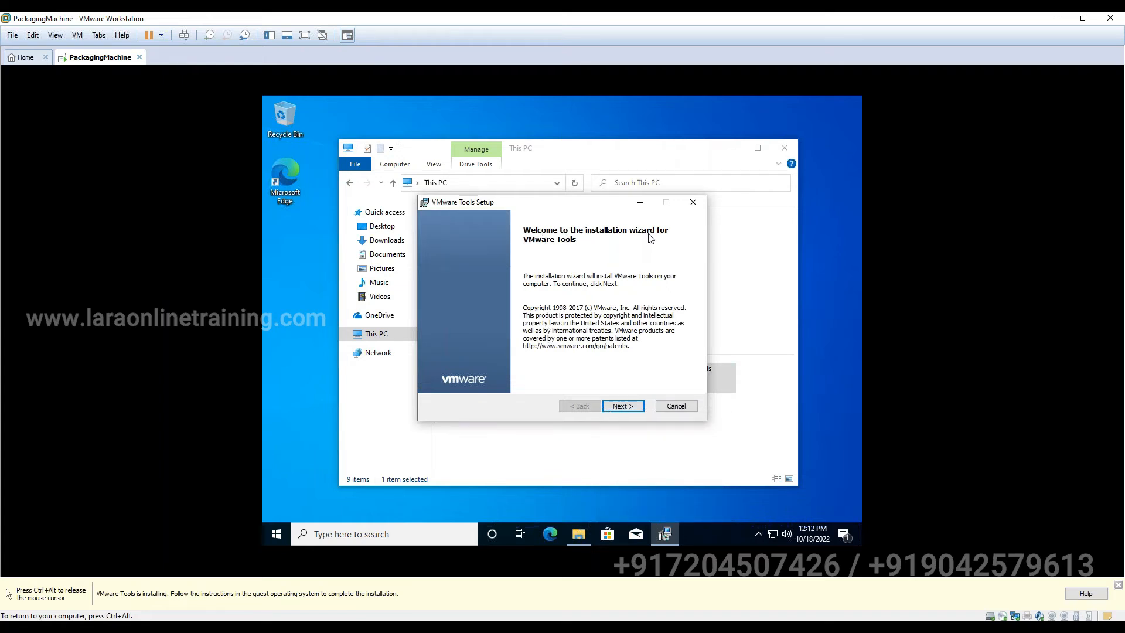
- Install VMware Tools using the Typical setup type
left_click(636, 408)
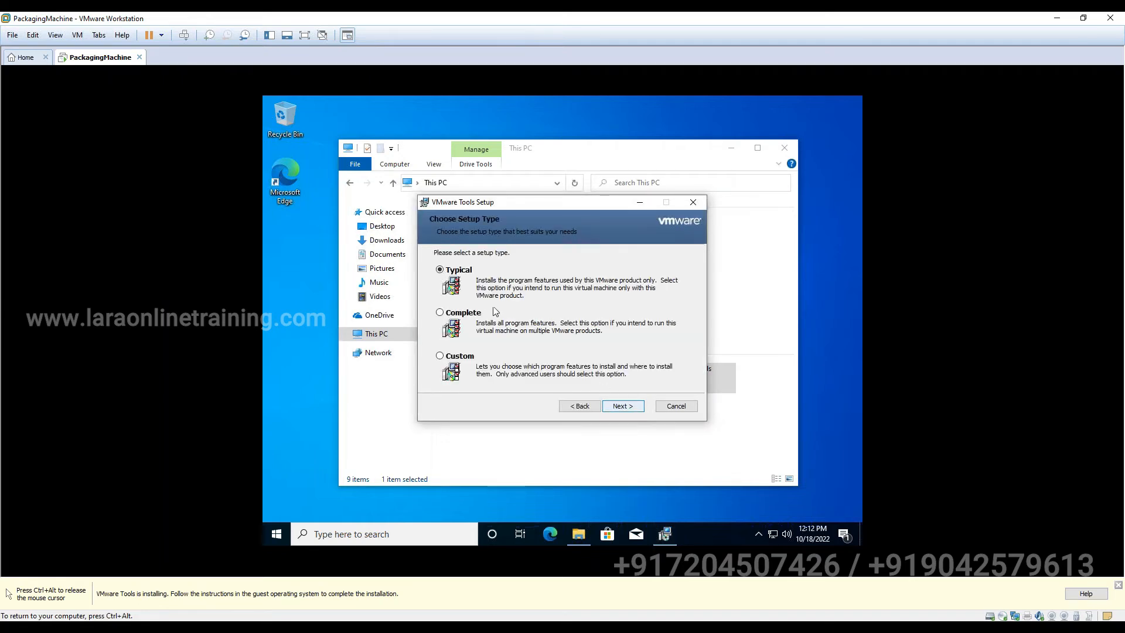
left_click(622, 411)
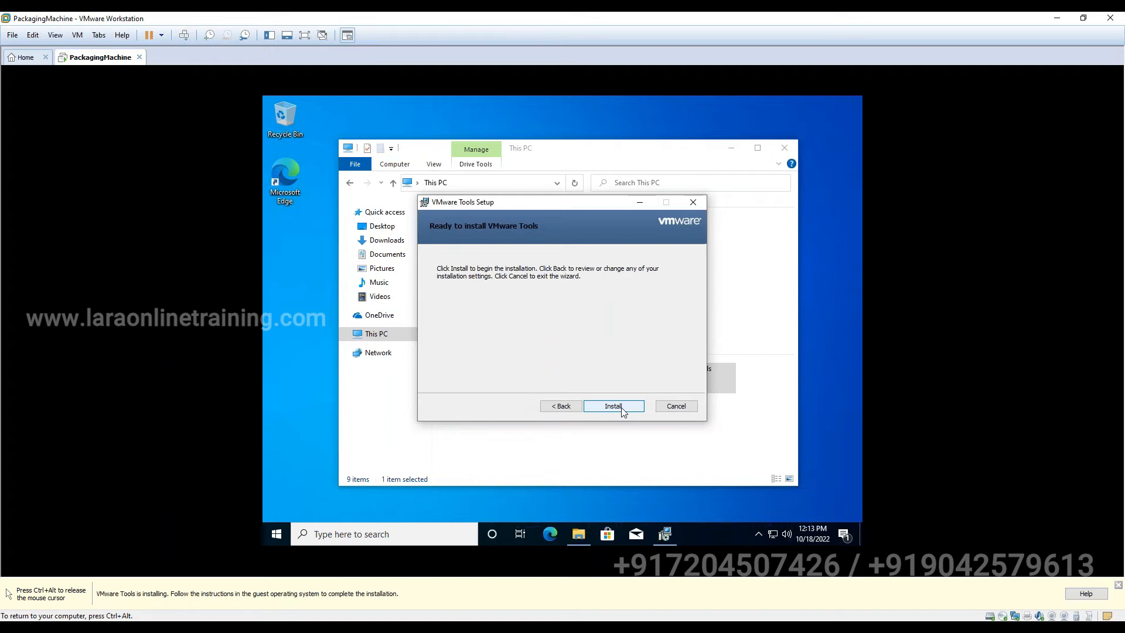
left_click(621, 407)
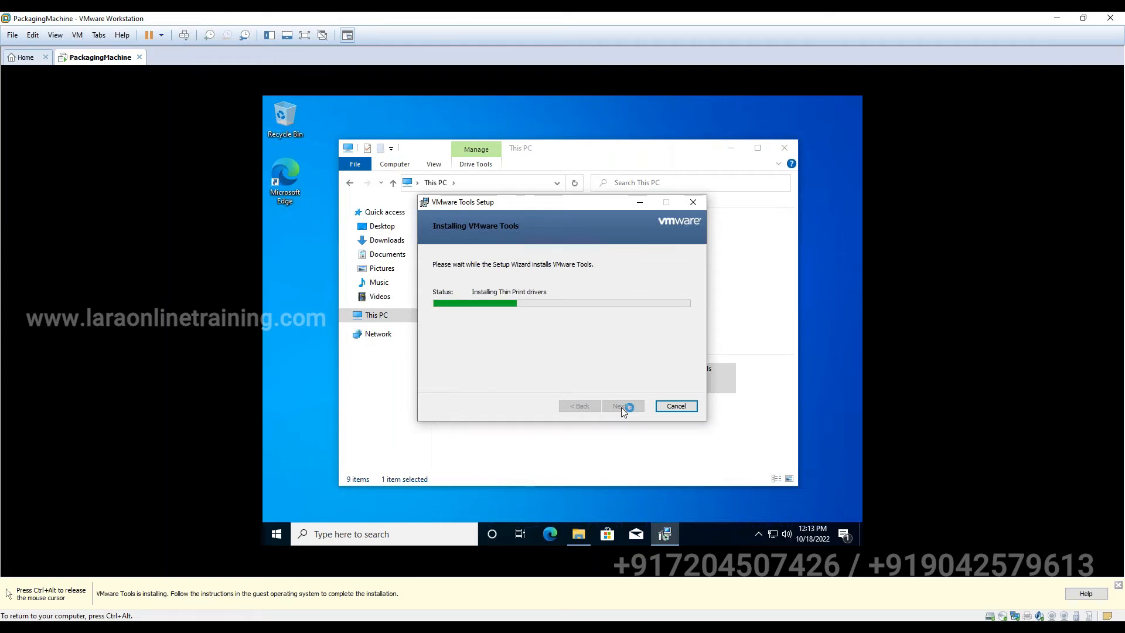
key("ctrl+alt")
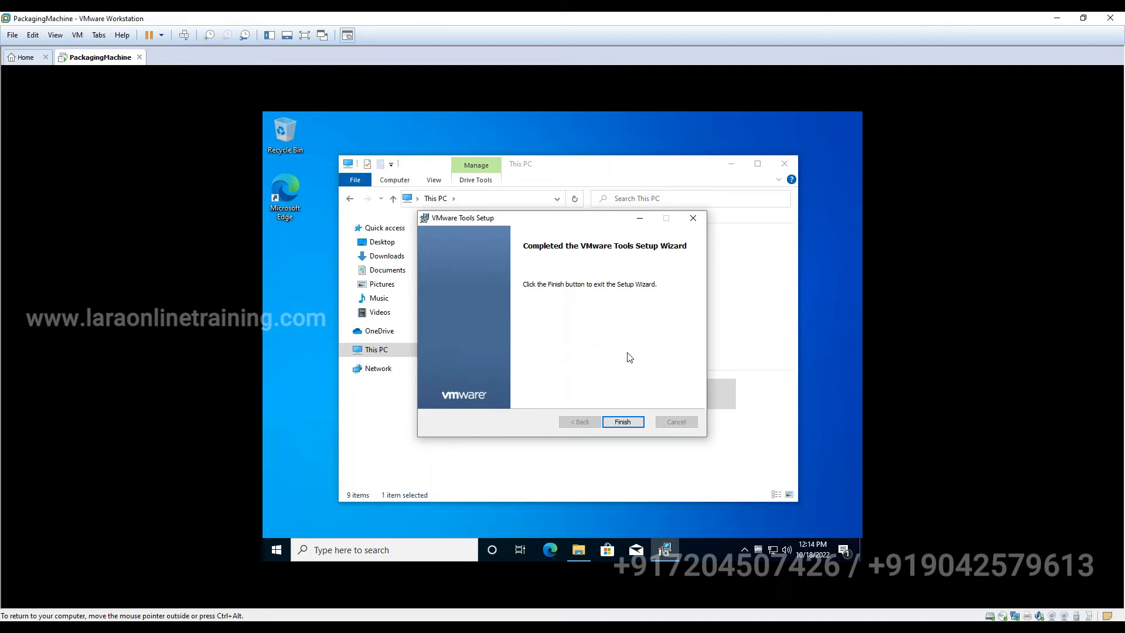
- Finish the VMware Tools wizard and restart the guest Windows now
left_click(626, 423)
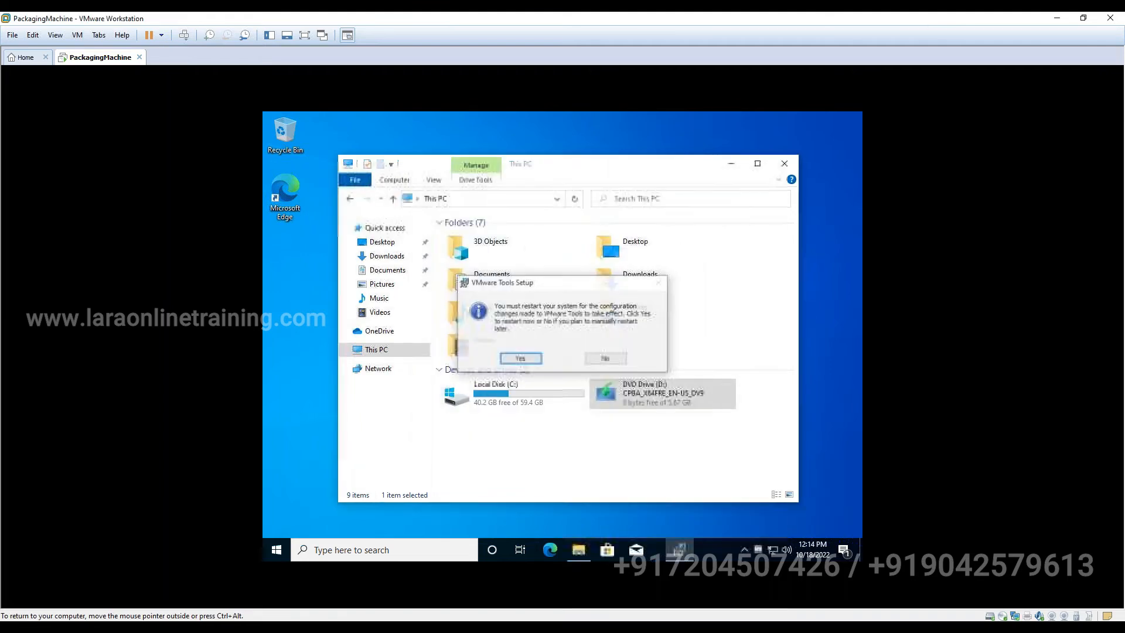
left_click(520, 358)
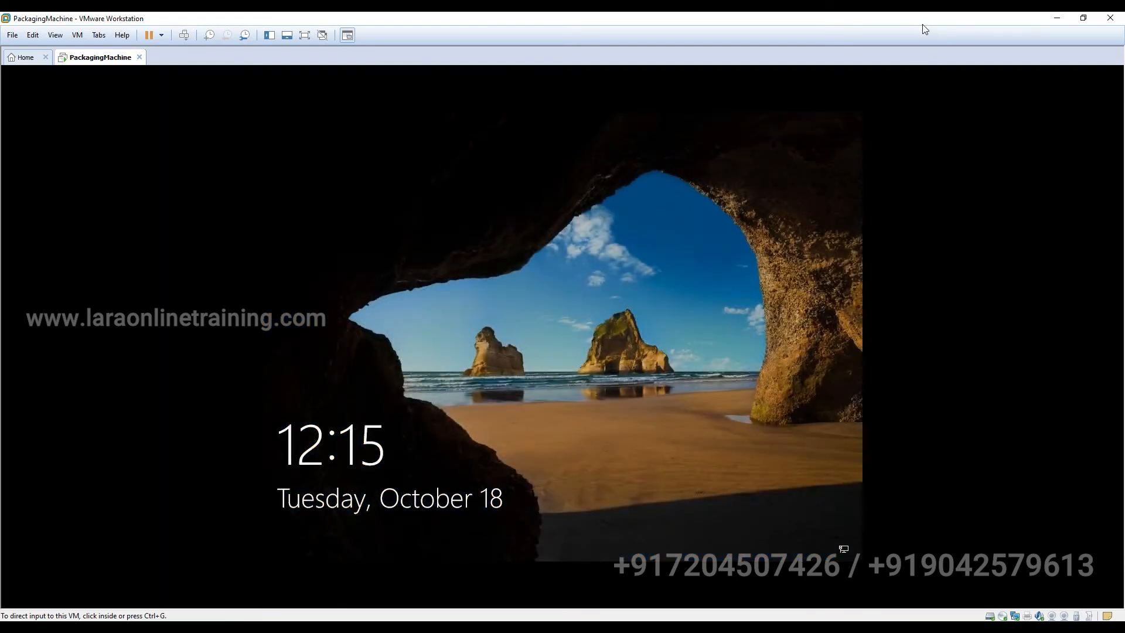
- Unlock the guest lock screen and sign in with the account password
left_click(571, 382)
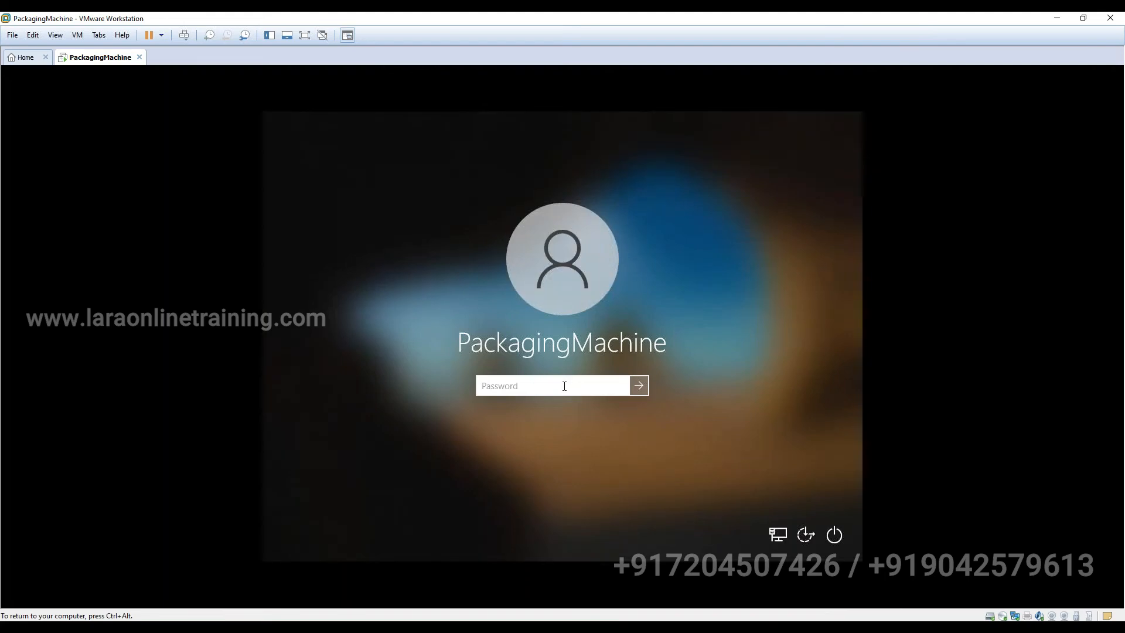
type("p")
key("Return")
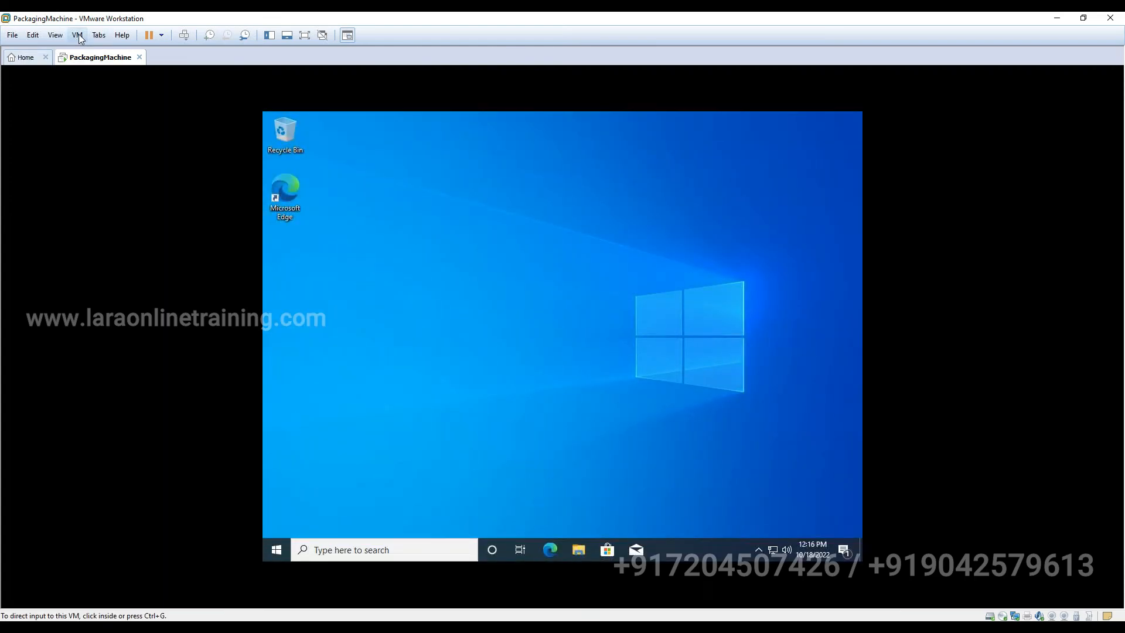
- Apply Fit Guest Now so the desktop fills the window, then open File Explorer at This PC
left_click(80, 39)
mouse_move(61, 39)
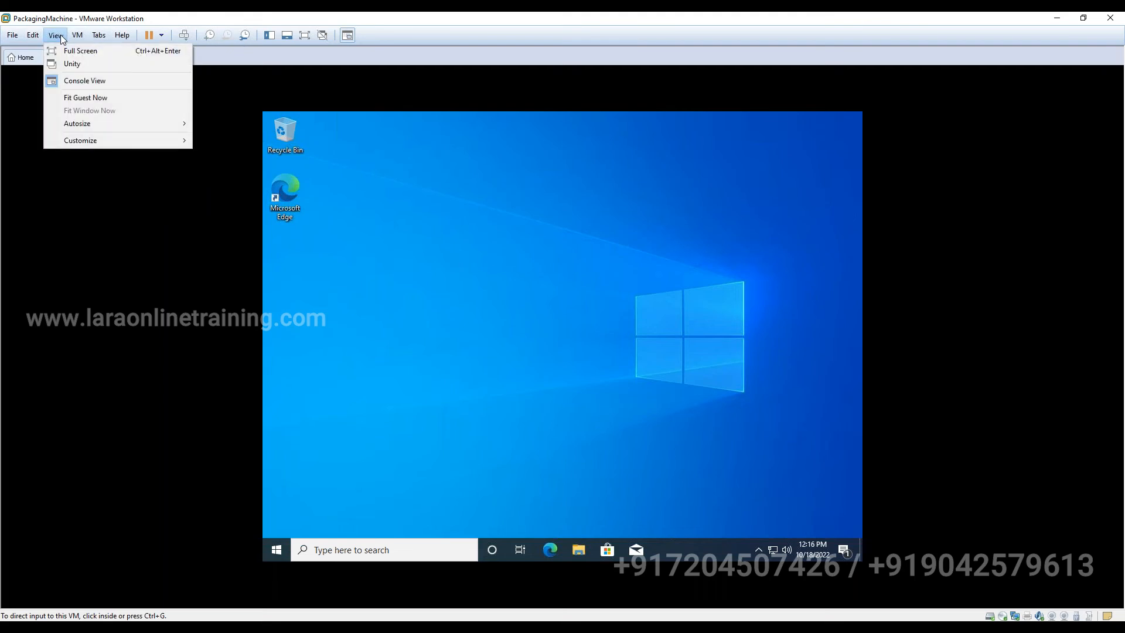
left_click(75, 98)
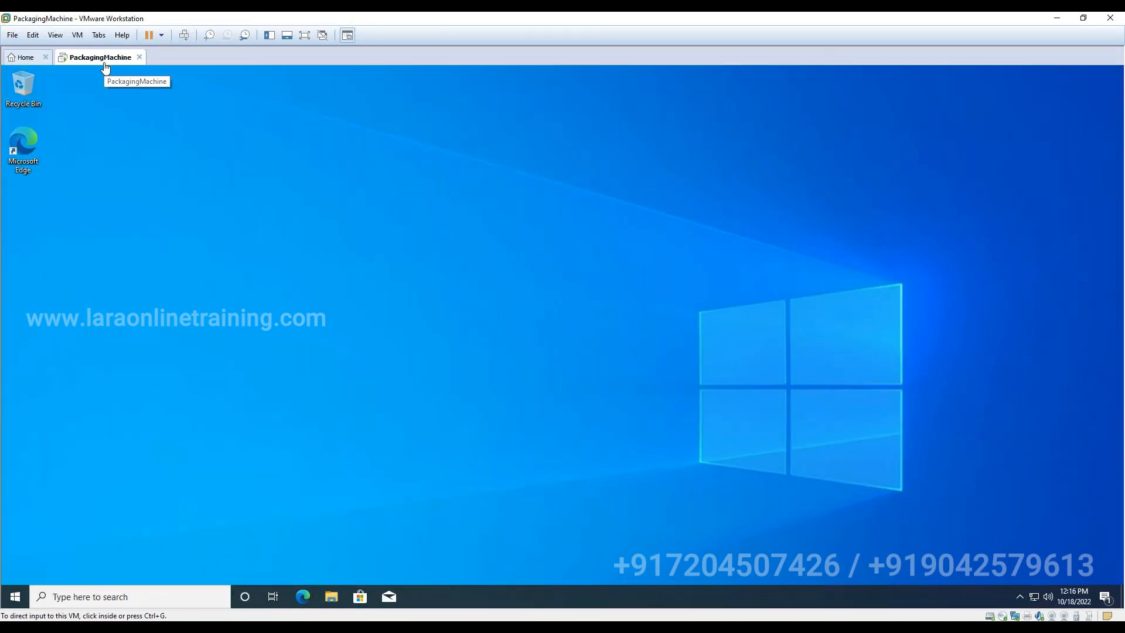
left_click(332, 597)
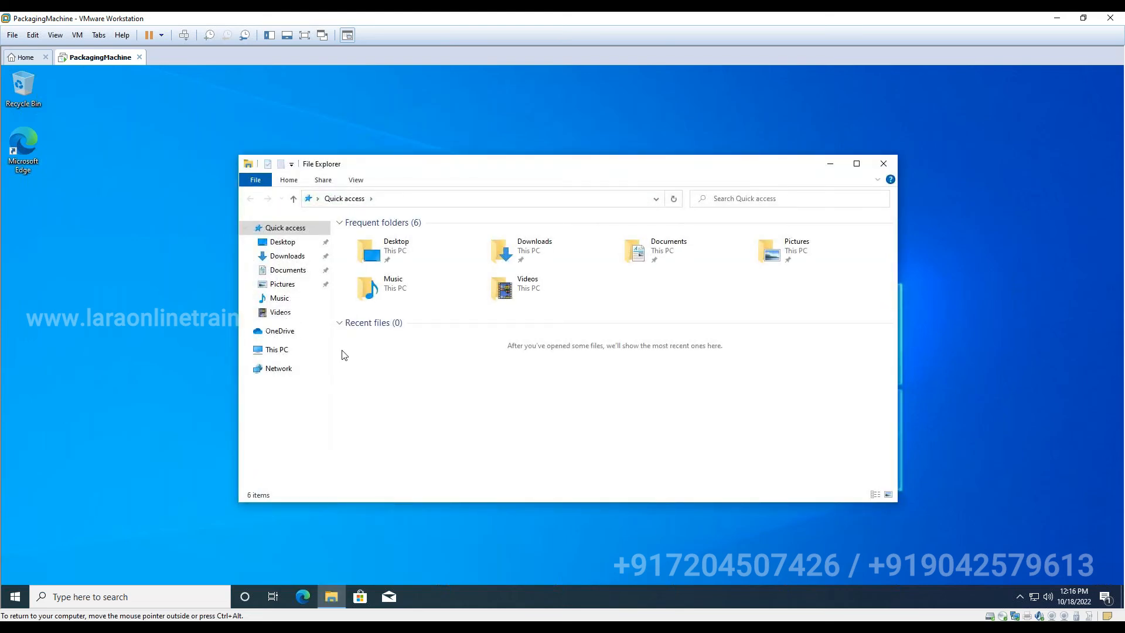
left_click(275, 349)
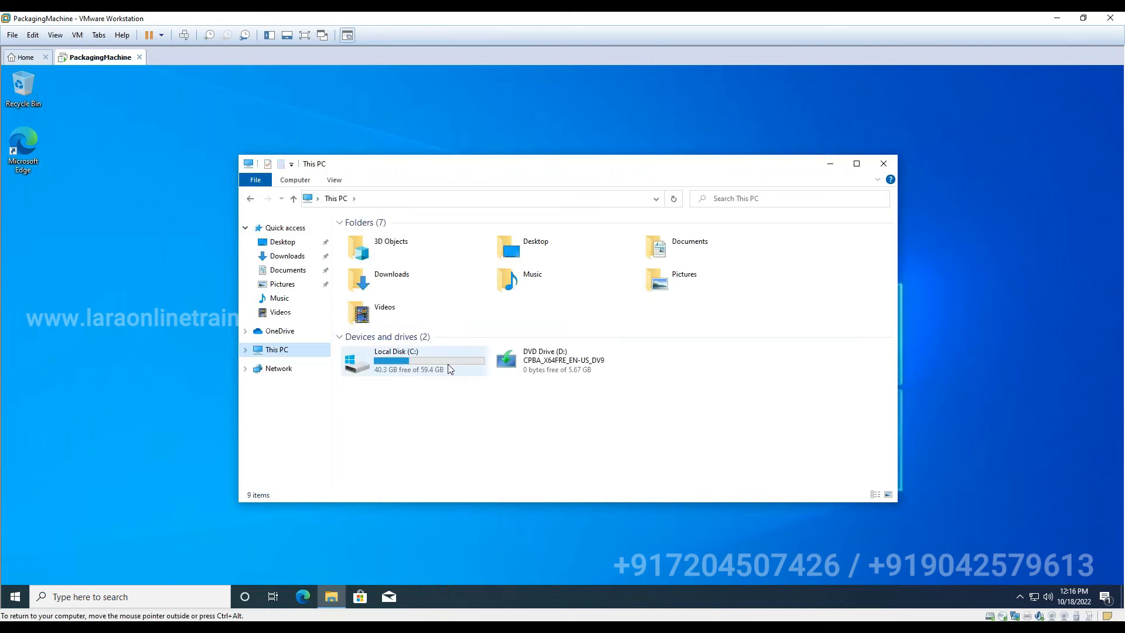
- In the VM's Options settings, set Shared Folders to Always enabled
left_click(78, 35)
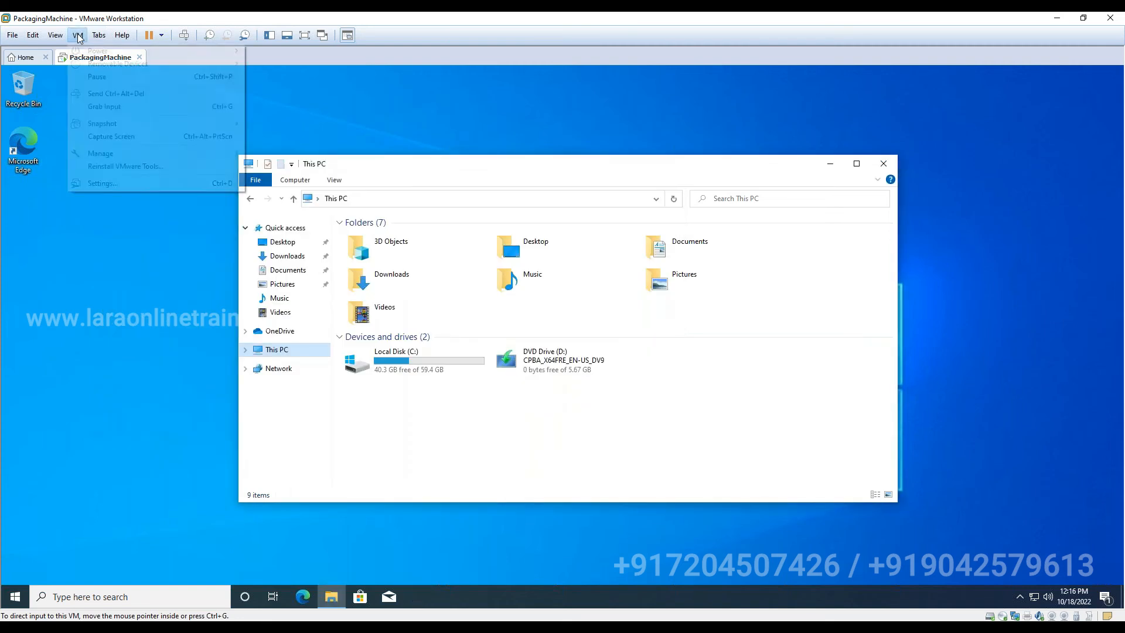
left_click(101, 184)
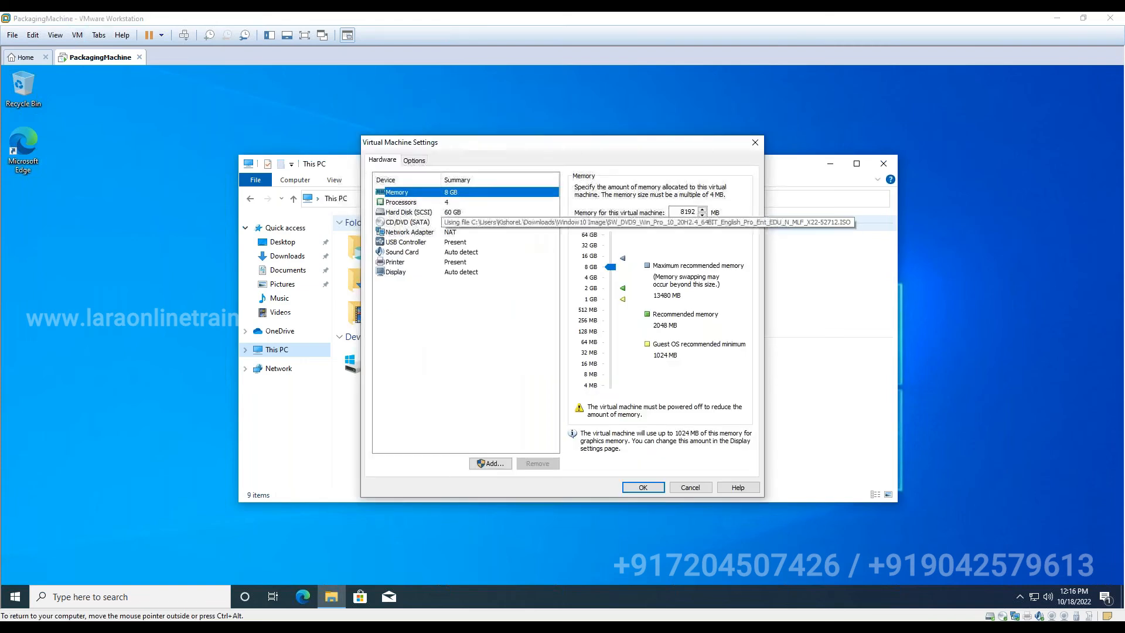
left_click(415, 161)
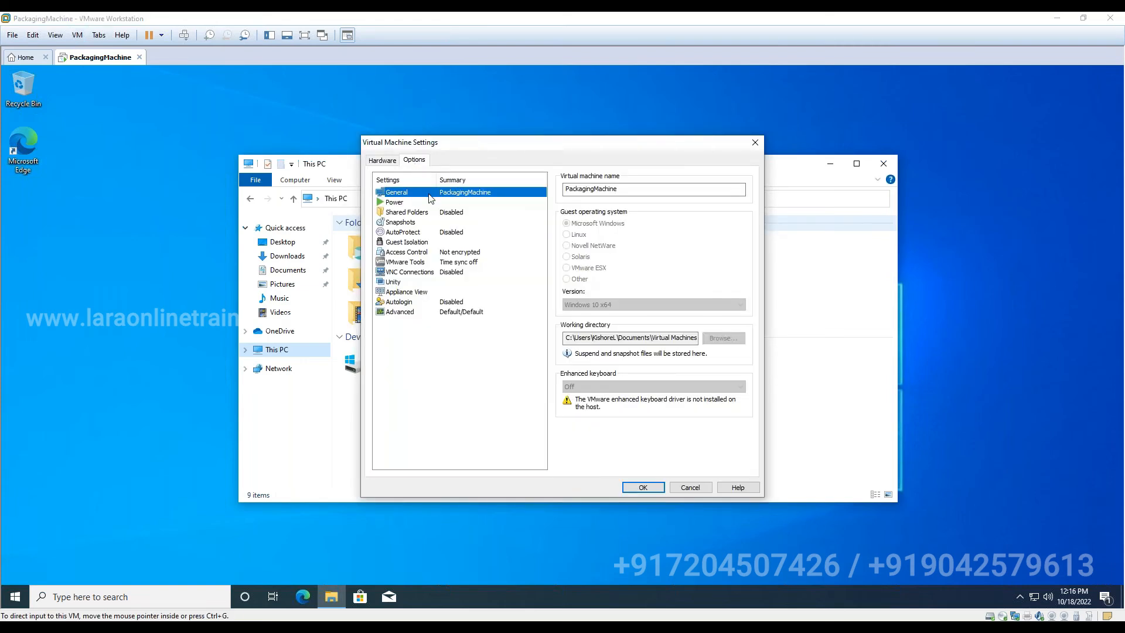
left_click(402, 214)
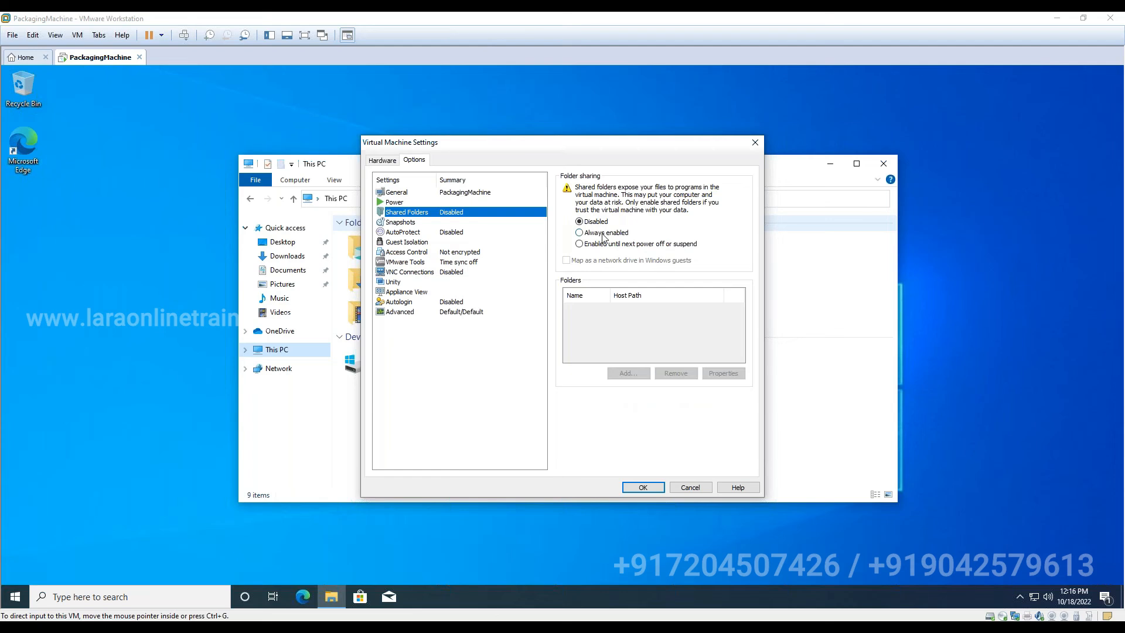
left_click(603, 233)
- Add the host folder C:\Packagingworkfolder as the Packagingworkfolder shared folder
left_click(630, 374)
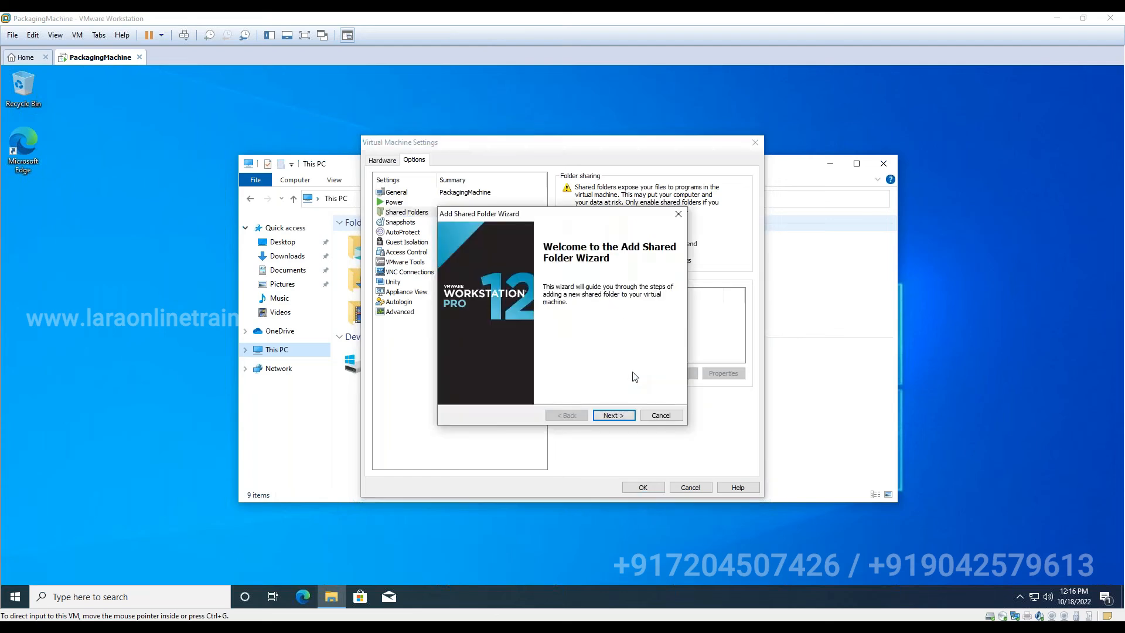
left_click(615, 415)
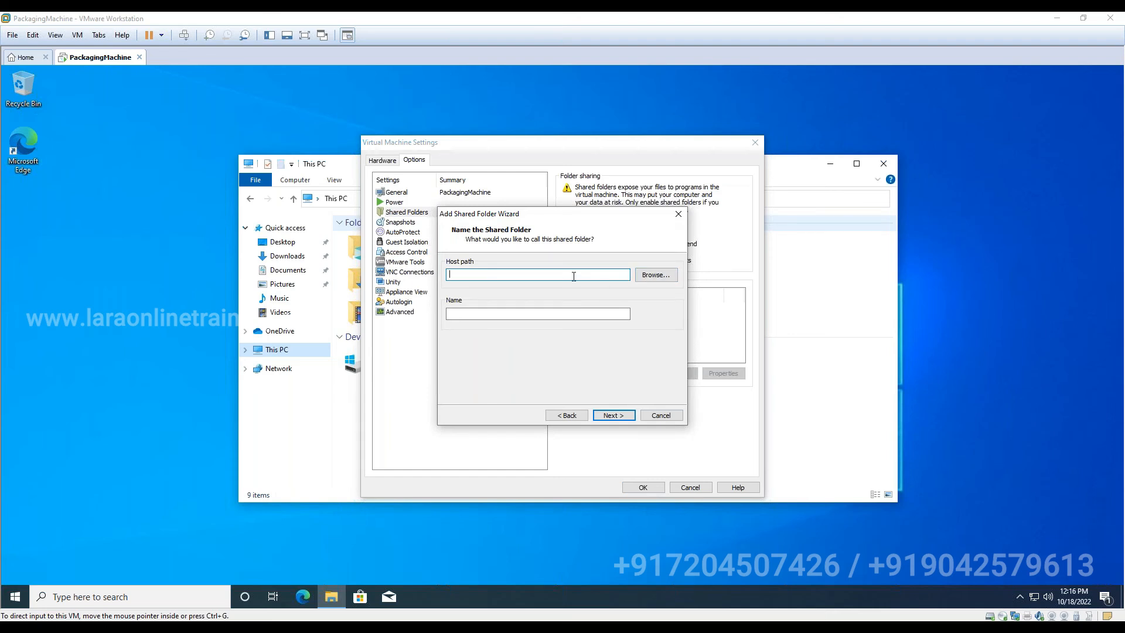
type("C:\\Pa")
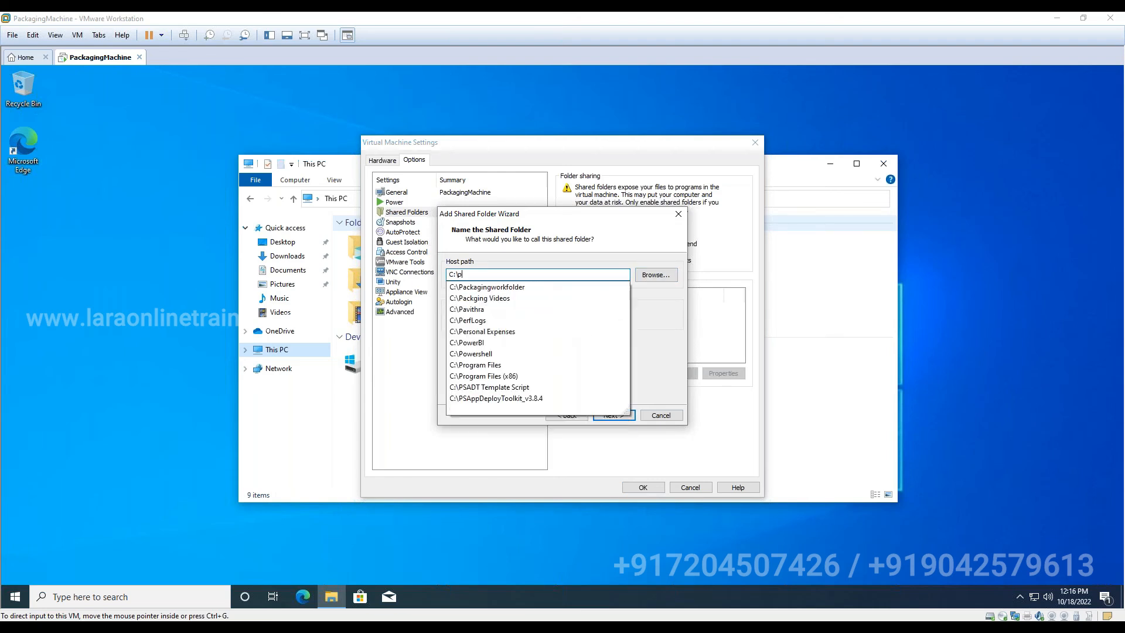
key("Down")
key("Down")
key("Up")
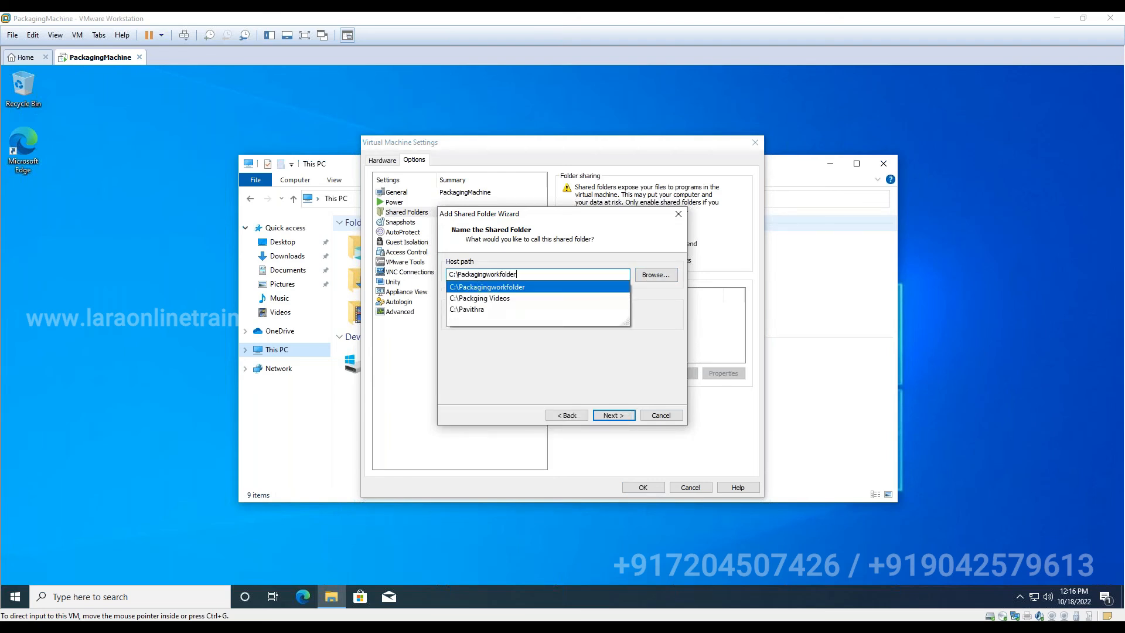
type("\\")
key("Return")
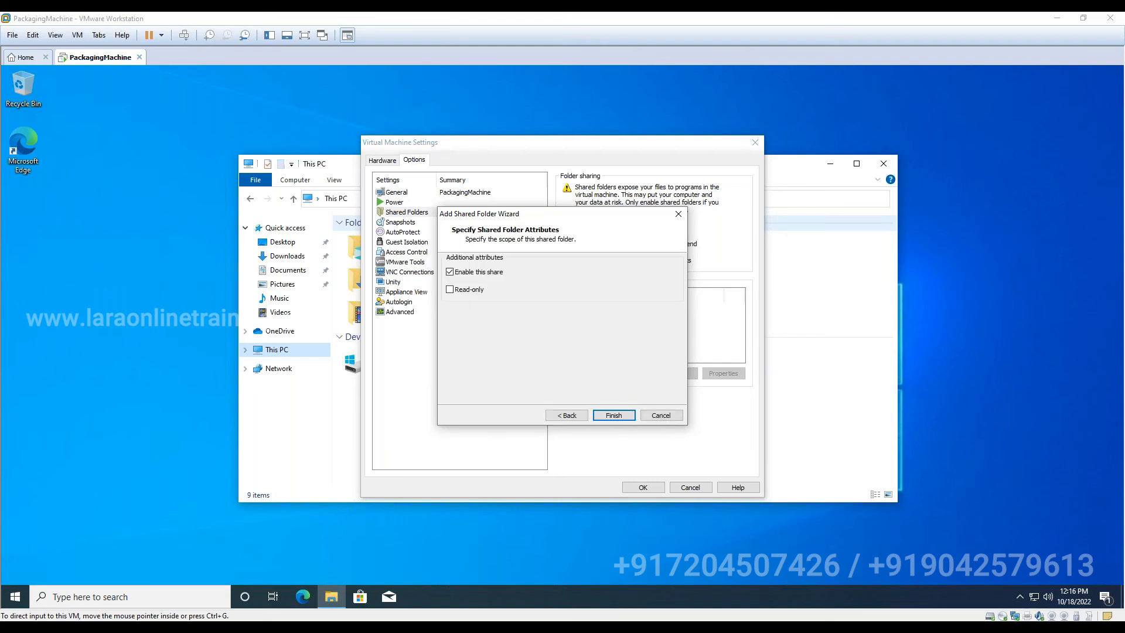
left_click(575, 416)
left_click(616, 417)
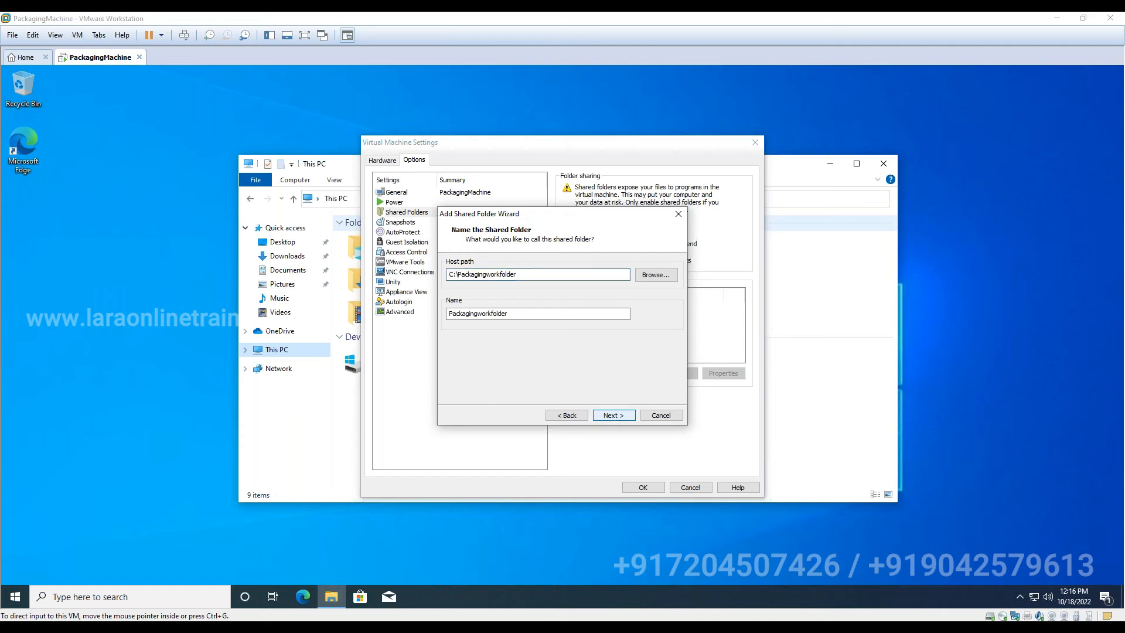
left_click(615, 417)
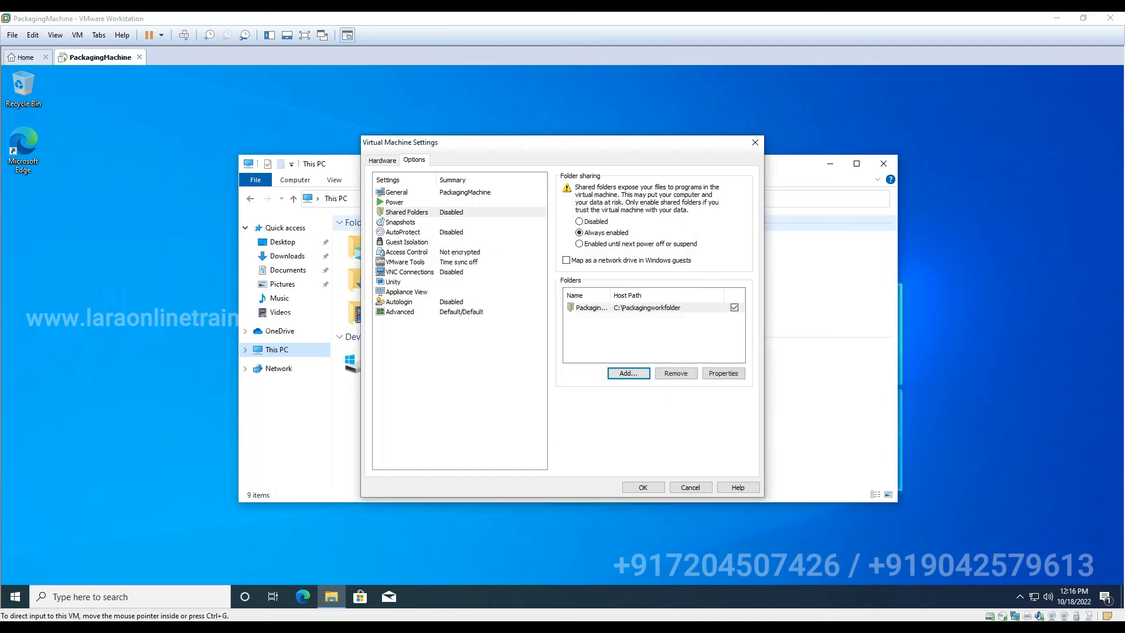
- Save the VM settings and turn on network discovery and file sharing in the guest's Network view
left_click(652, 489)
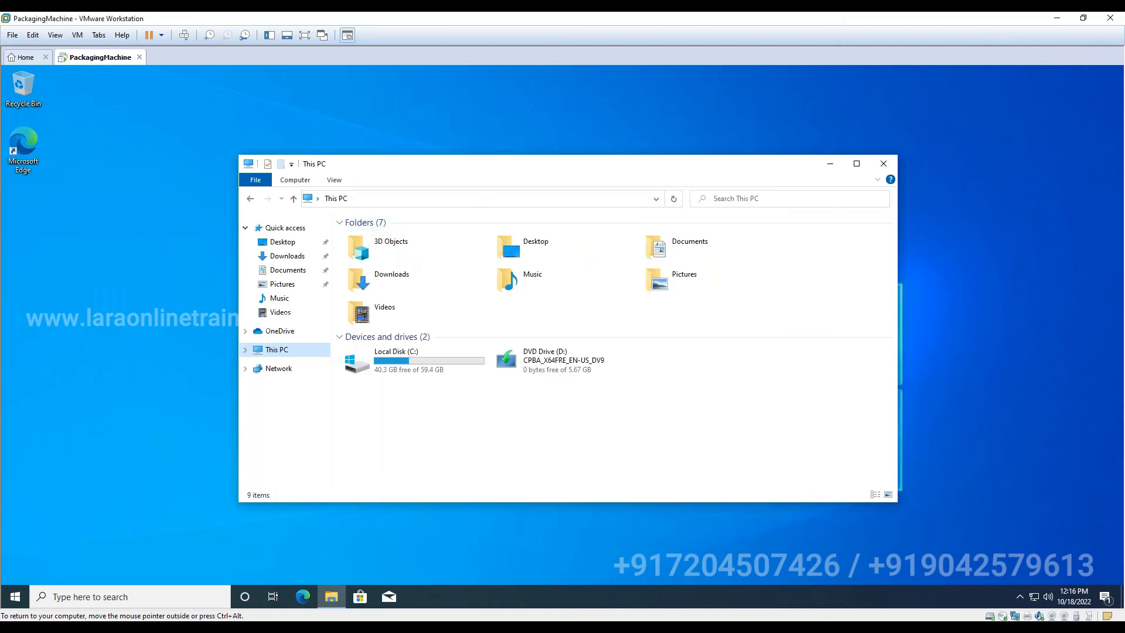
left_click(280, 372)
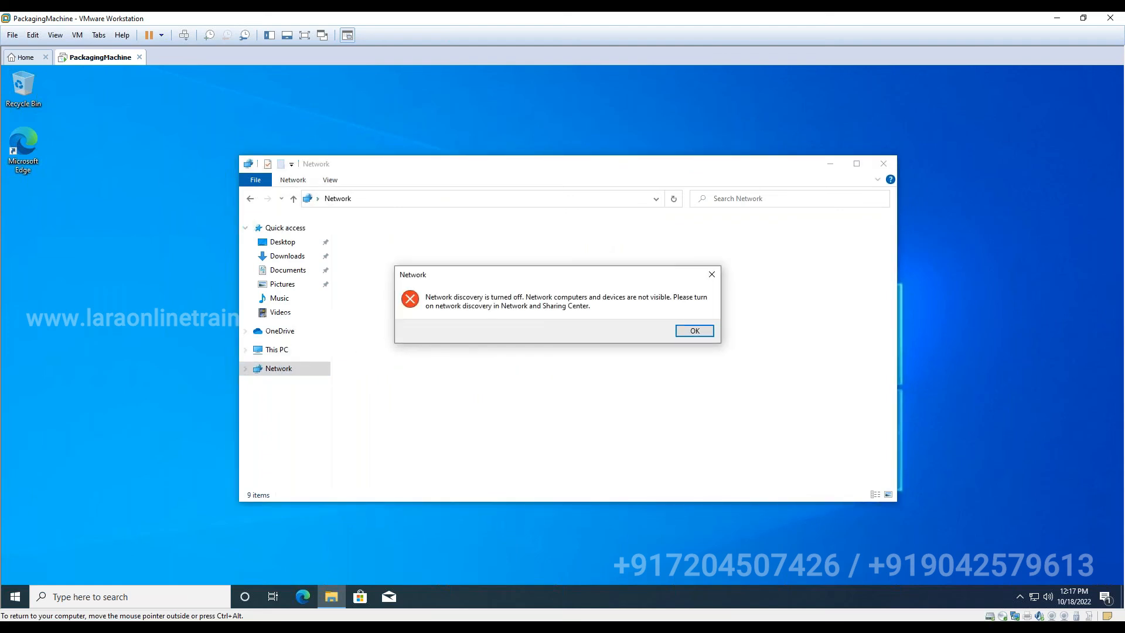
left_click(694, 331)
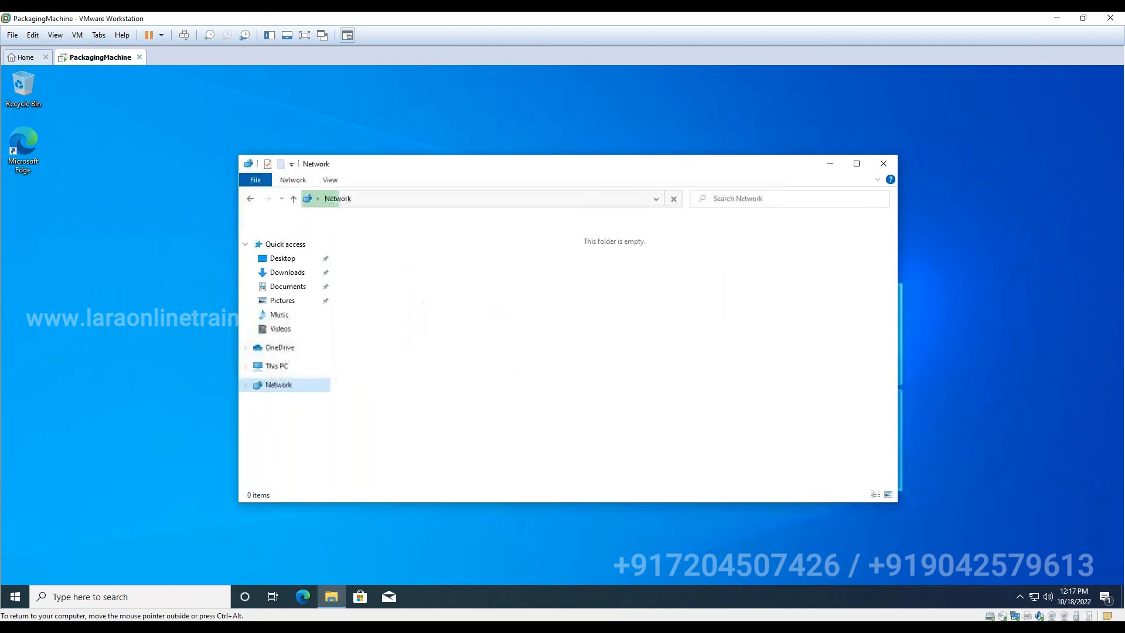
left_click(535, 226)
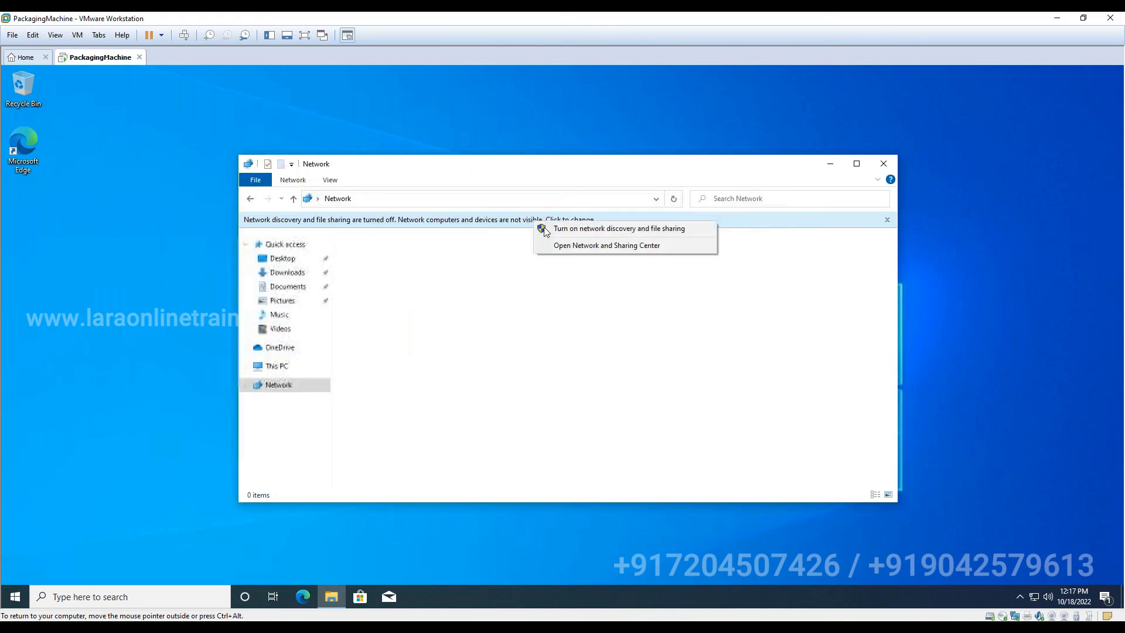
left_click(547, 228)
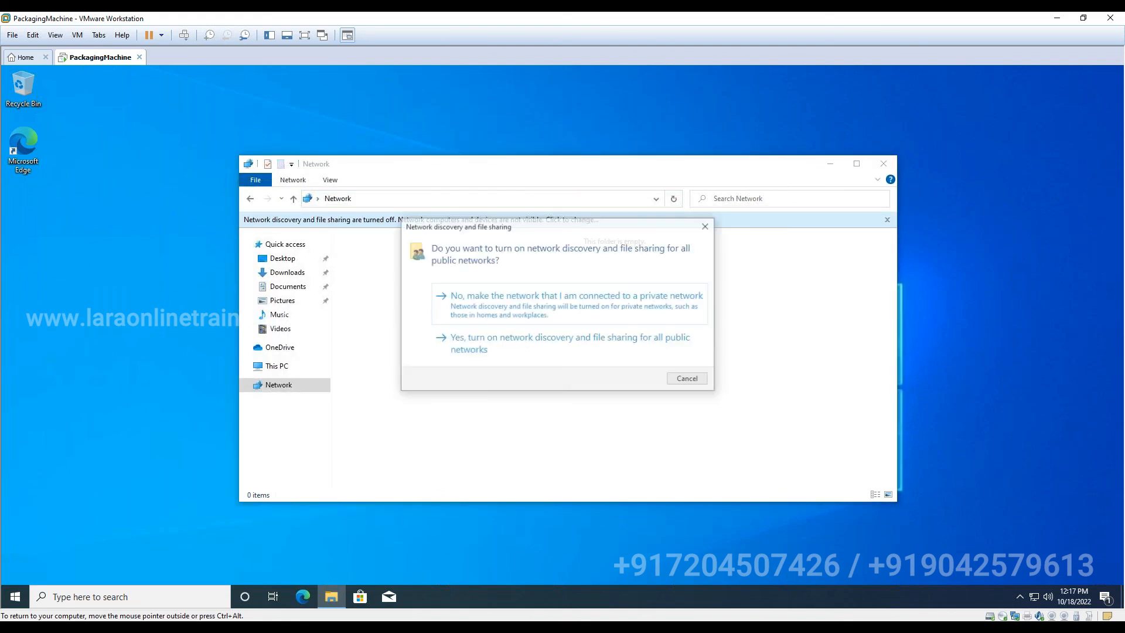
left_click(491, 345)
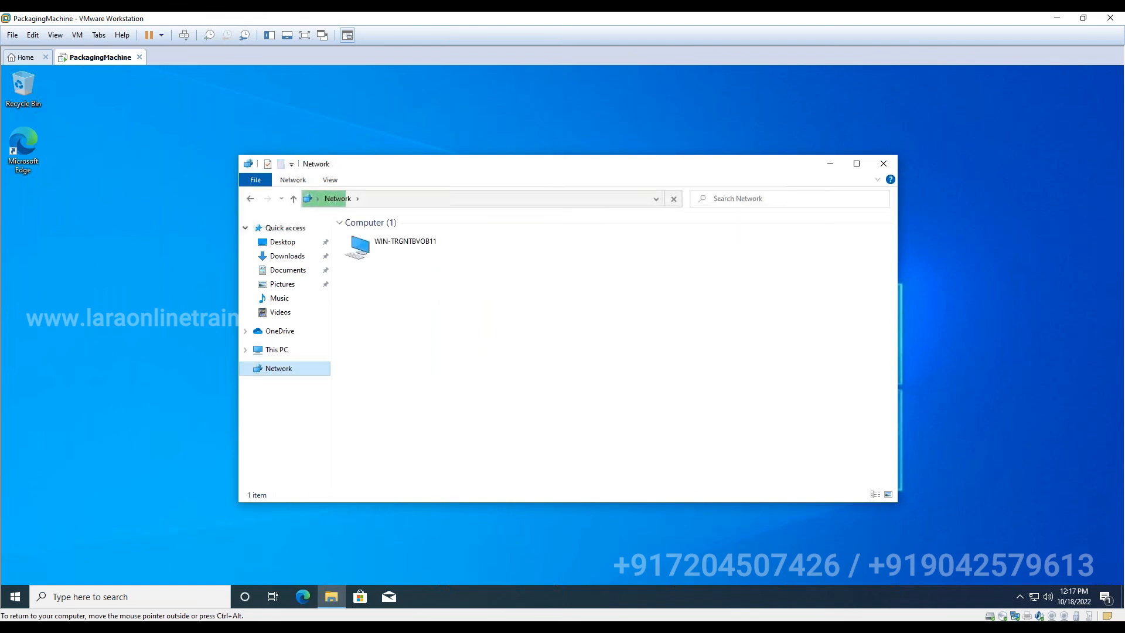
- Refresh the guest's Network view and open vmware-host's Shared Folders to find Packagingworkfolder
left_click(273, 350)
left_click(276, 368)
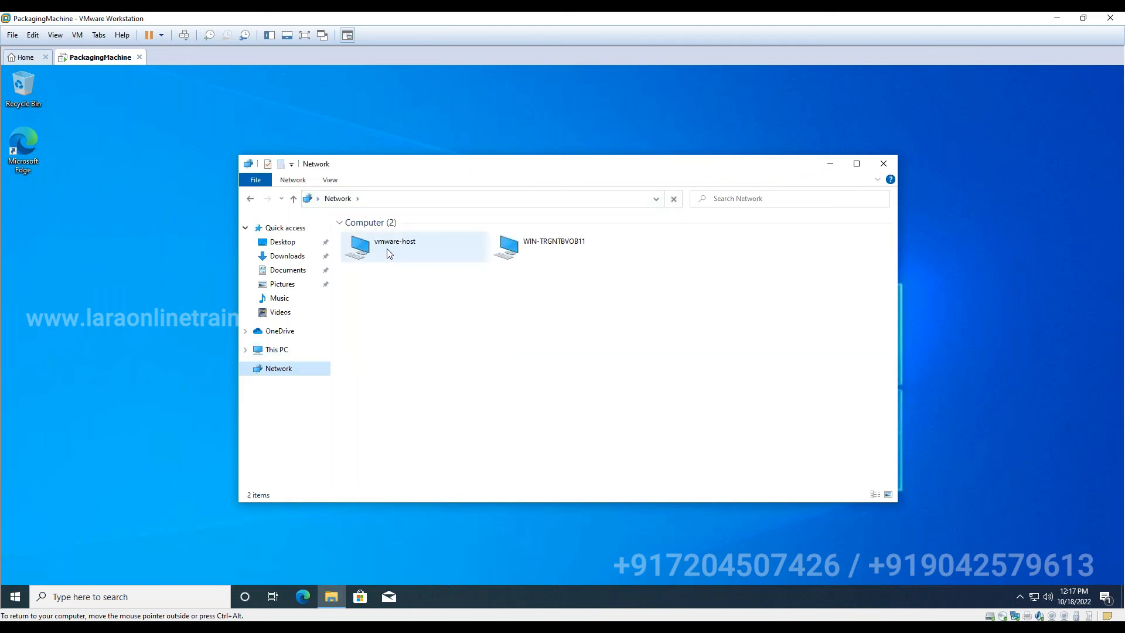
double_click(387, 249)
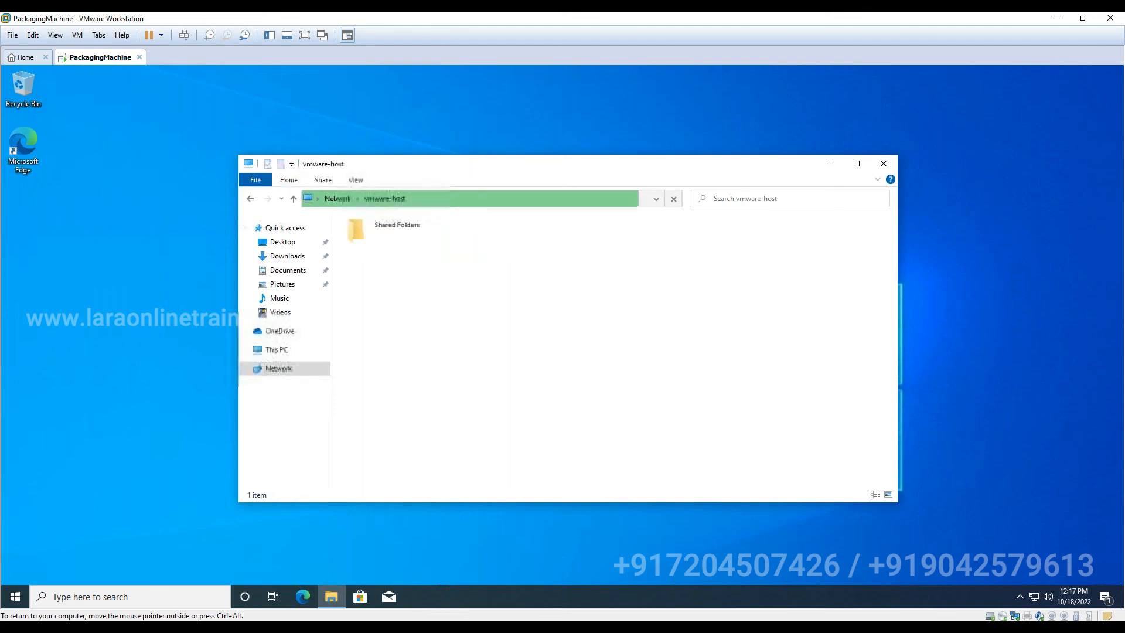
double_click(378, 227)
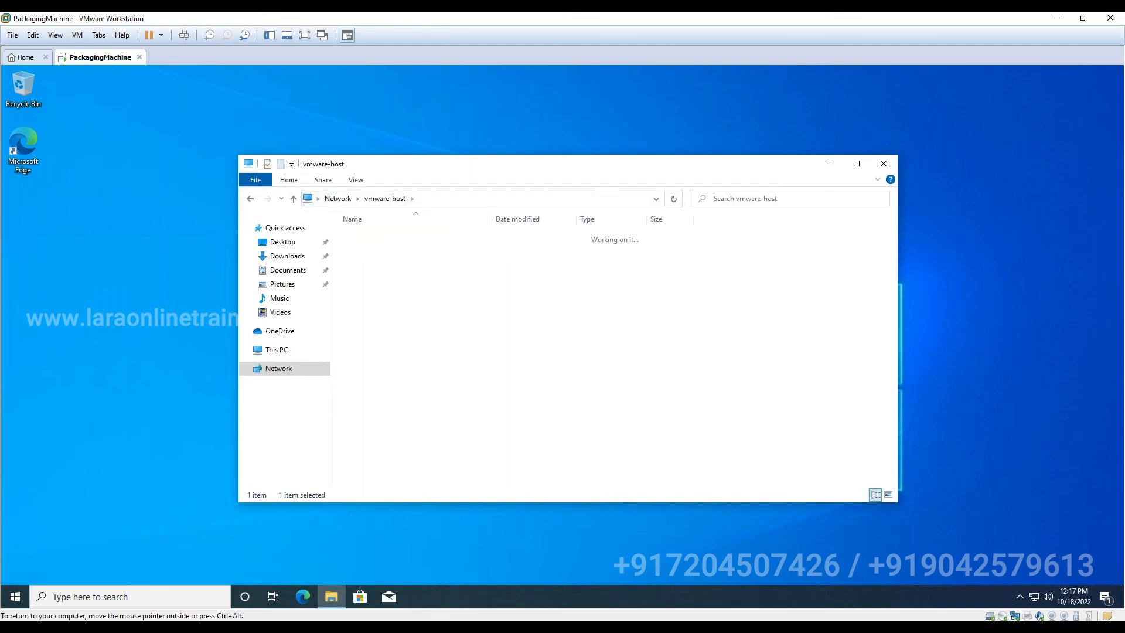